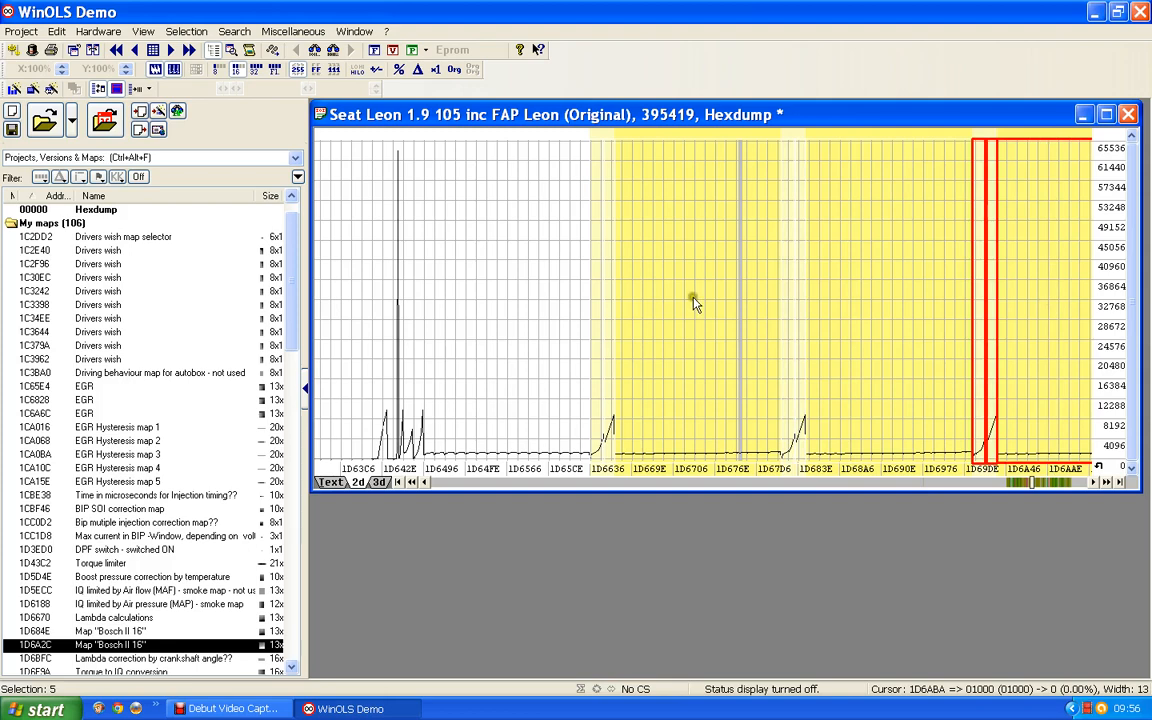
# Step: Switch the hexdump display from the 2d graph to text view around the yellow map region near 1D6636
pyautogui.click(764, 301)
pyautogui.click(863, 303)
pyautogui.click(1048, 303)
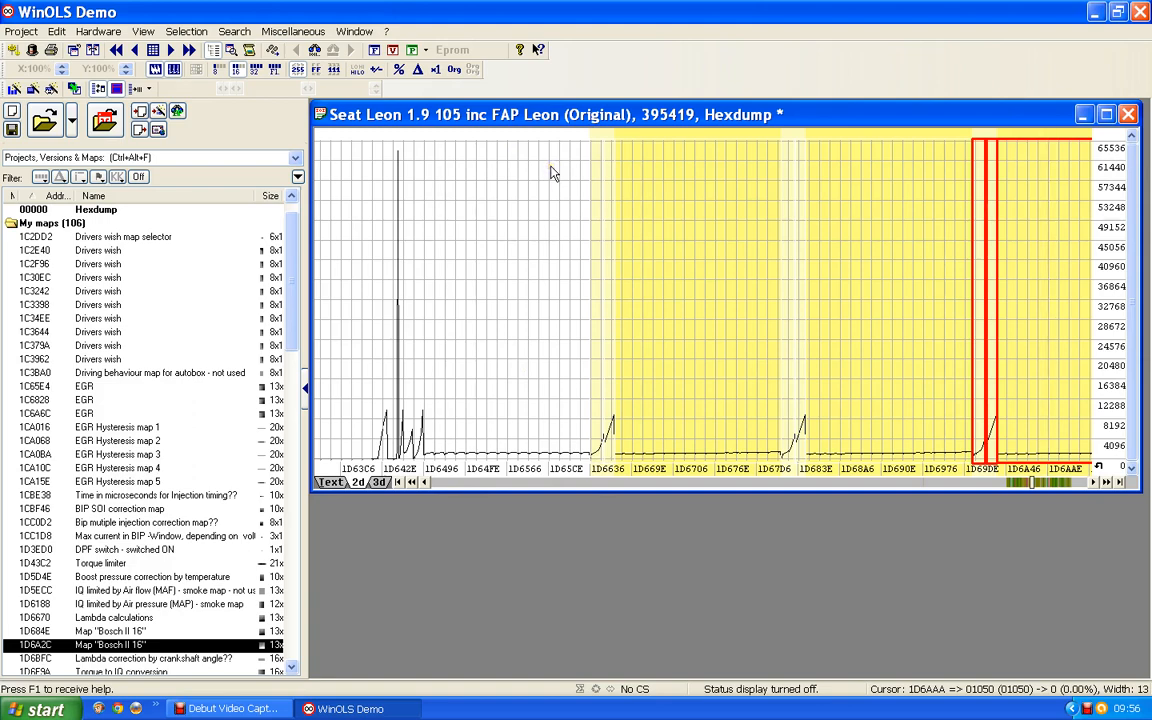
pyautogui.click(333, 484)
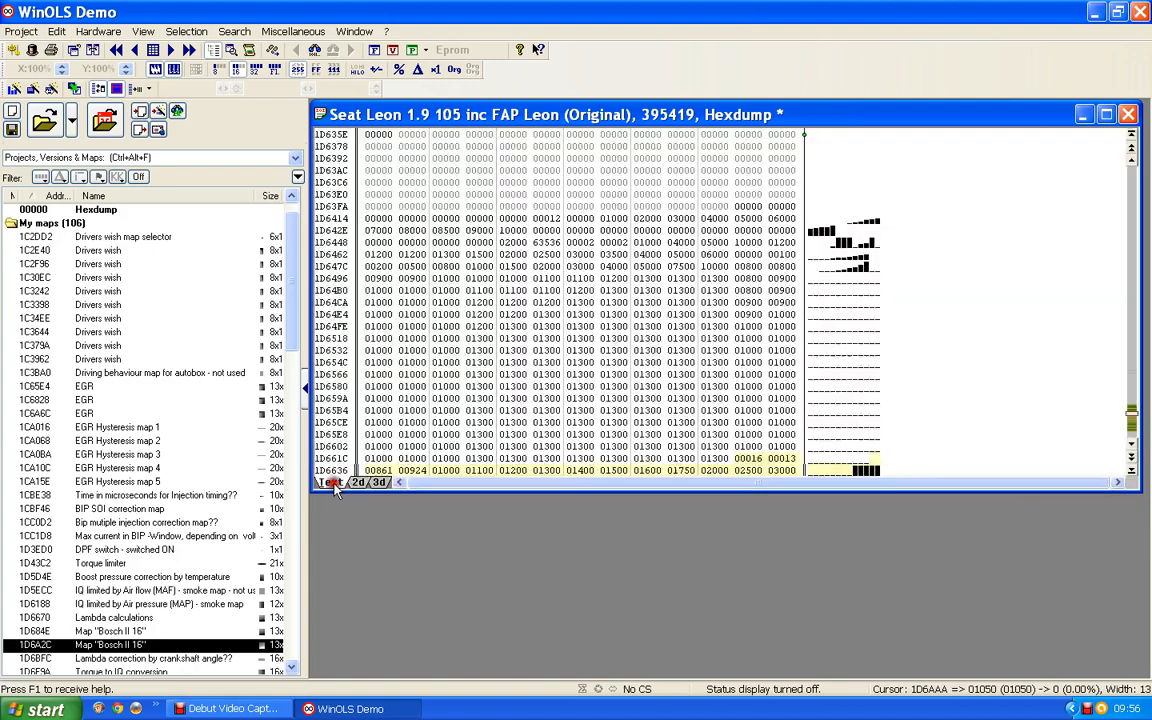
pyautogui.scroll(-7, 488, 400)
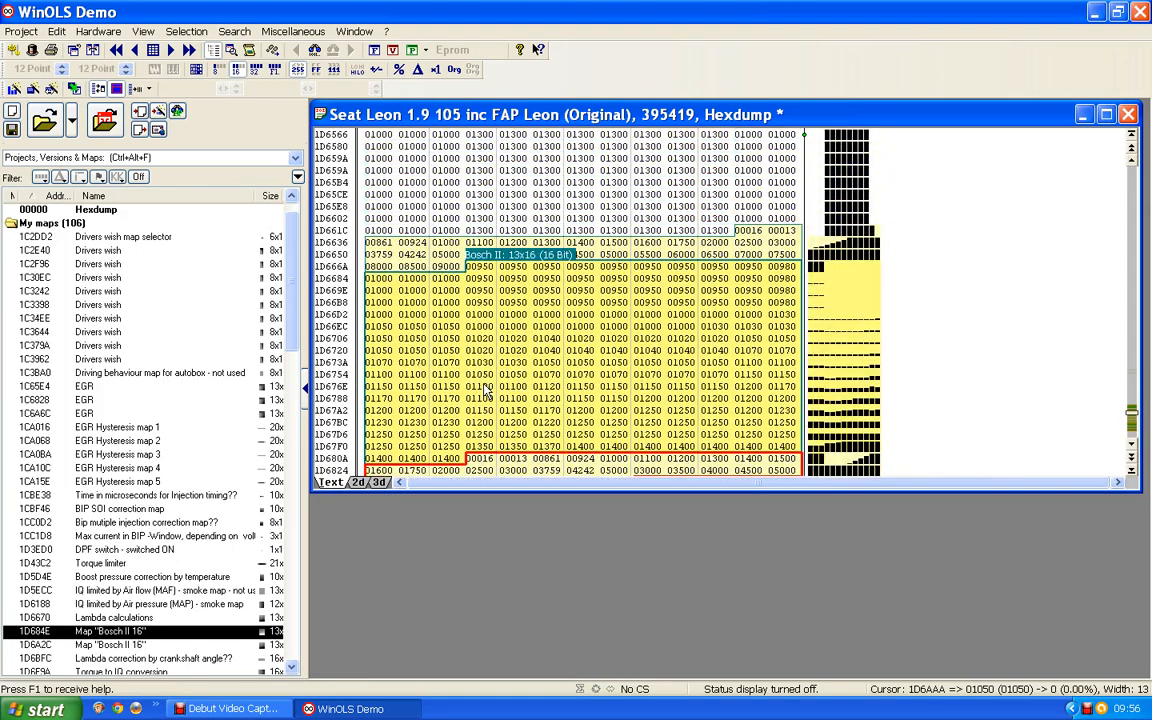
pyautogui.scroll(5, 488, 390)
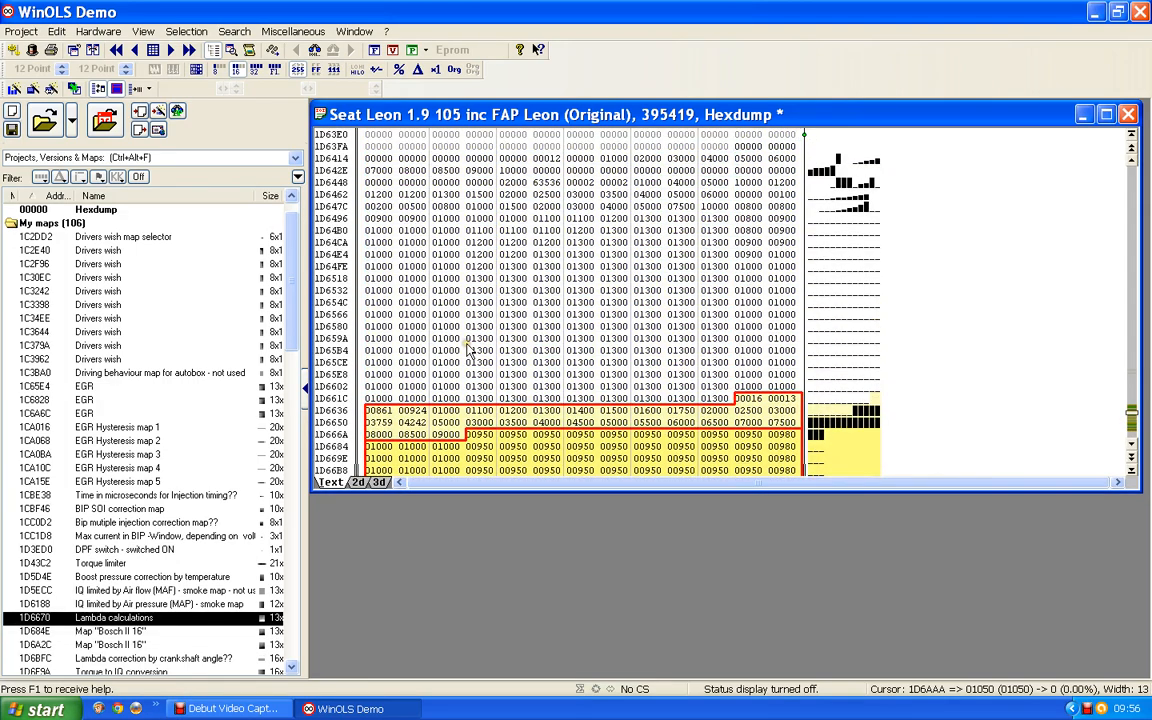
# Step: Place the cursor in the data and shift the hexdump row alignment back by two values
pyautogui.click(714, 399)
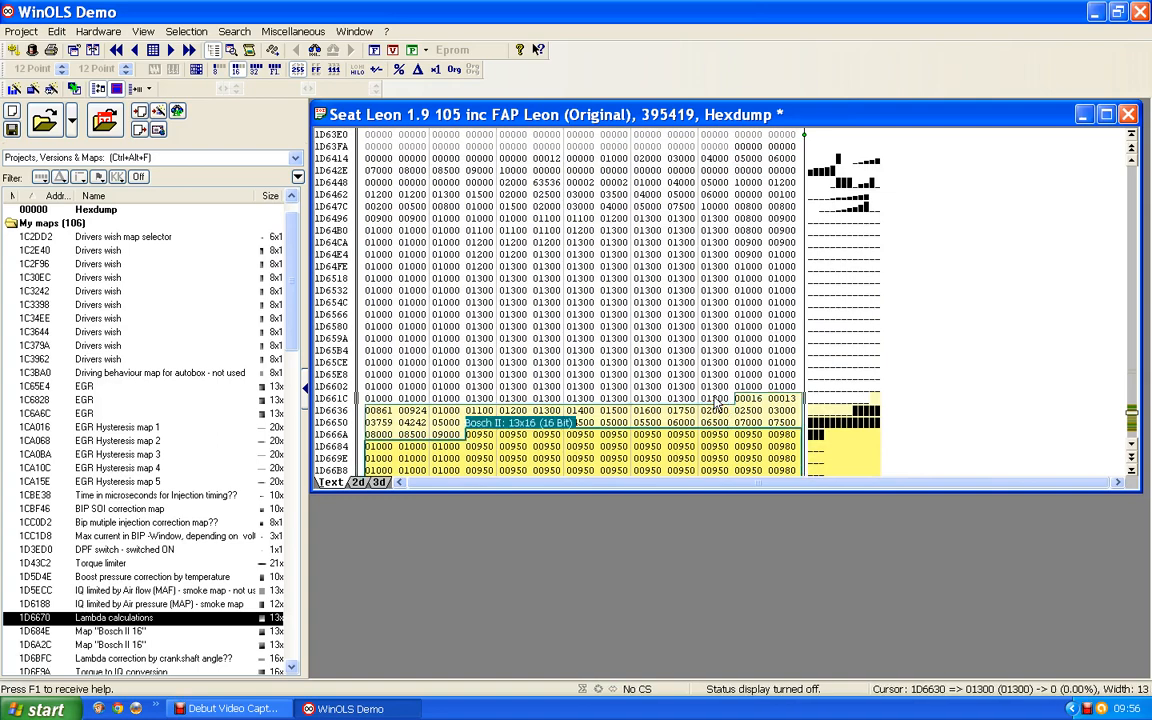
pyautogui.hotkey('ctrl', 'Left')
pyautogui.hotkey('ctrl', 'Left')
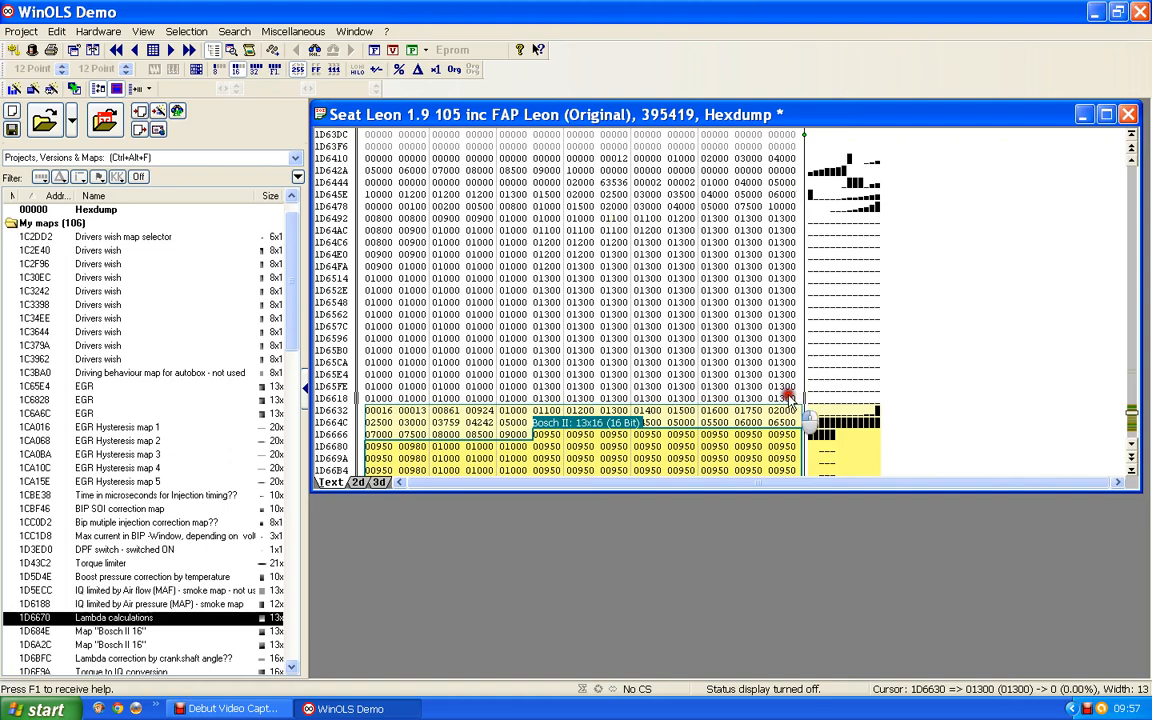
# Step: Select the 13×16 block starting at 1D6492 and create a new map from it
pyautogui.moveTo(787, 395); pyautogui.dragTo(345, 214)
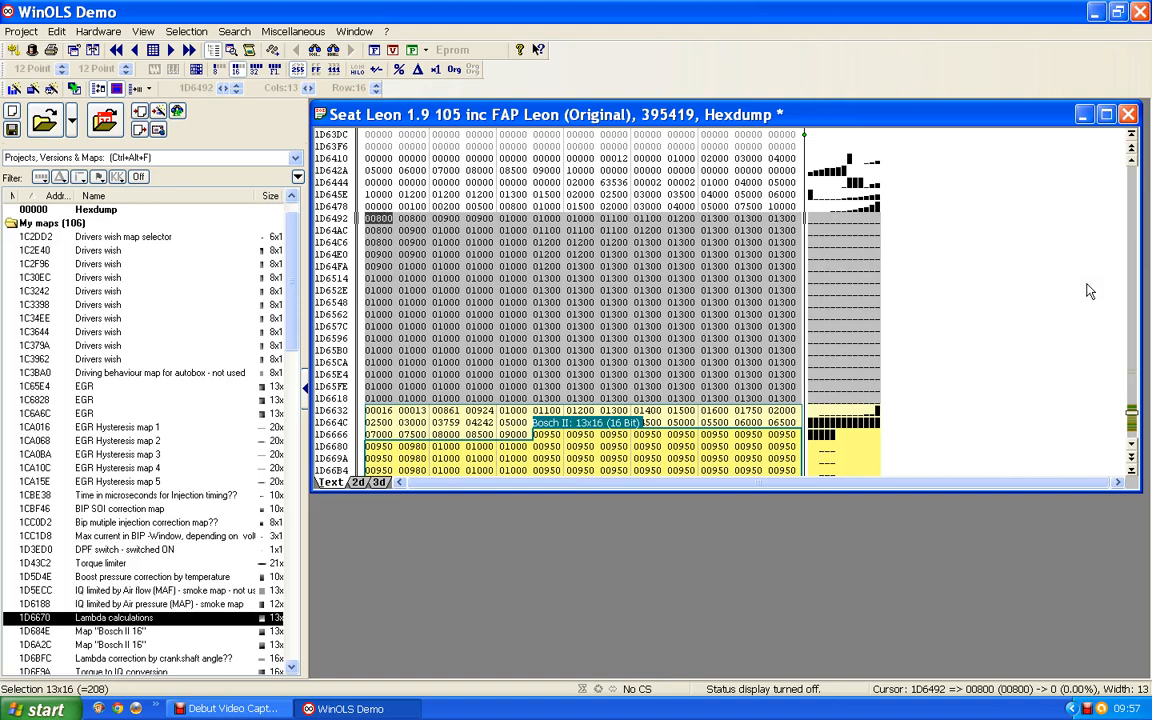
pyautogui.press('k')
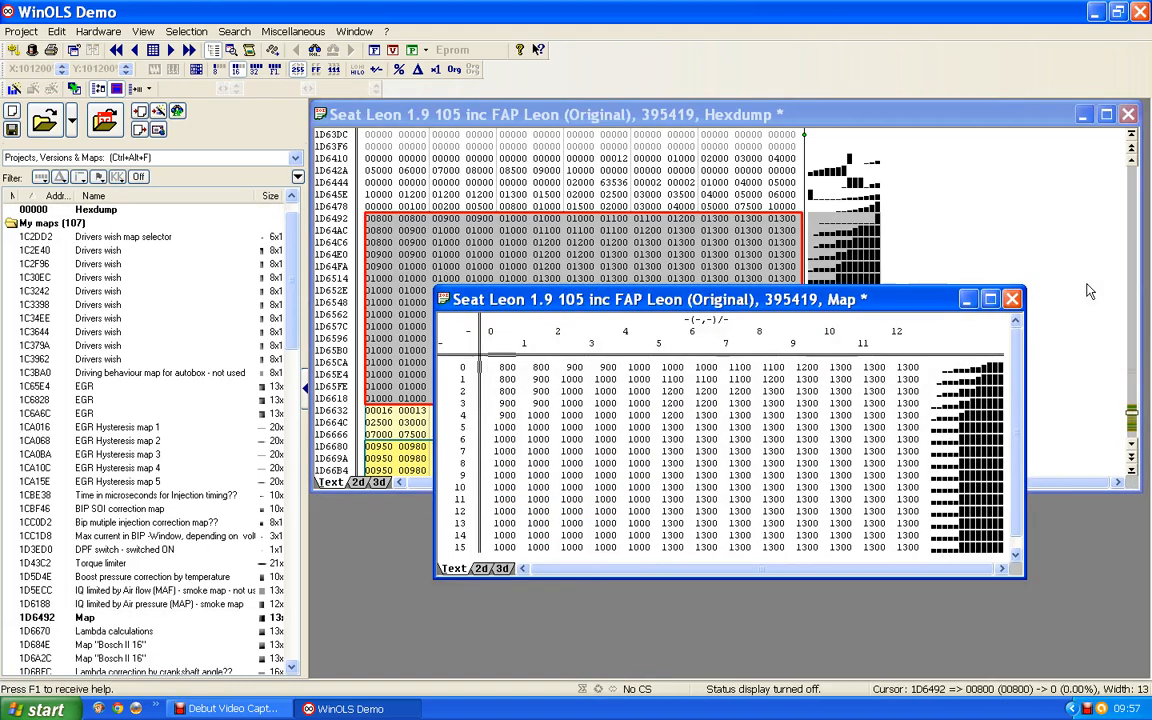
pyautogui.moveTo(712, 305); pyautogui.dragTo(704, 405)
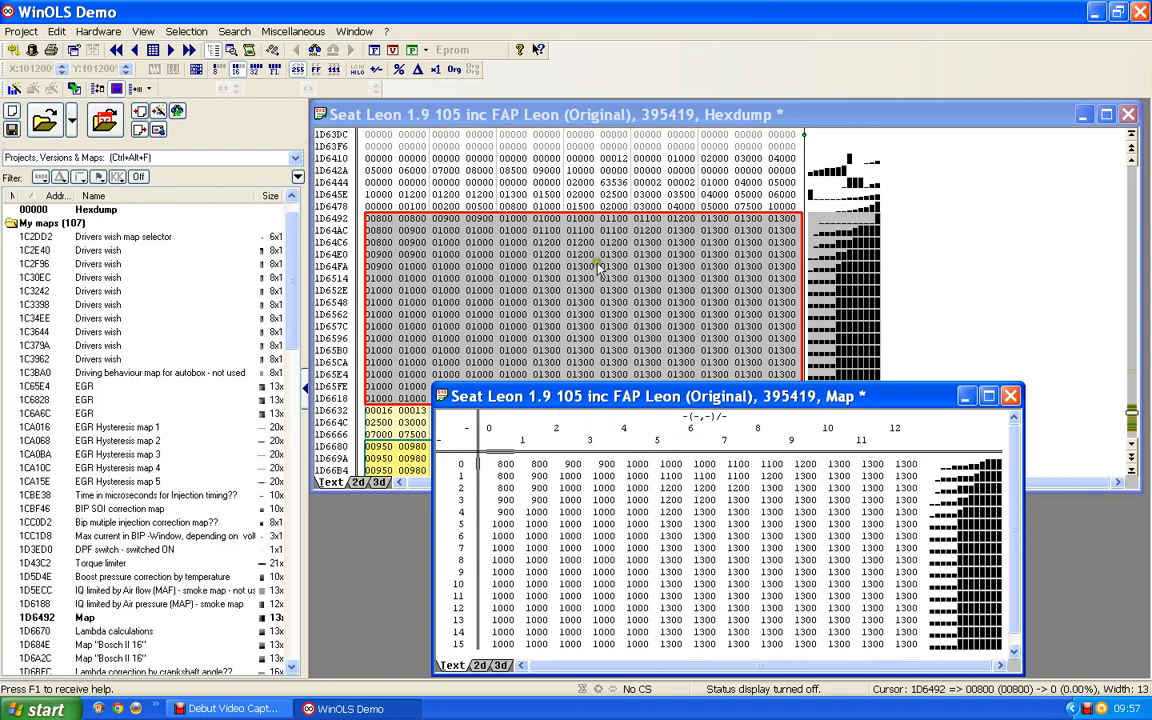
# Step: Place the hexdump cursor at 1D6478 and set the map's X-axis data source to Eprom starting from that cursor address
pyautogui.click(579, 205)
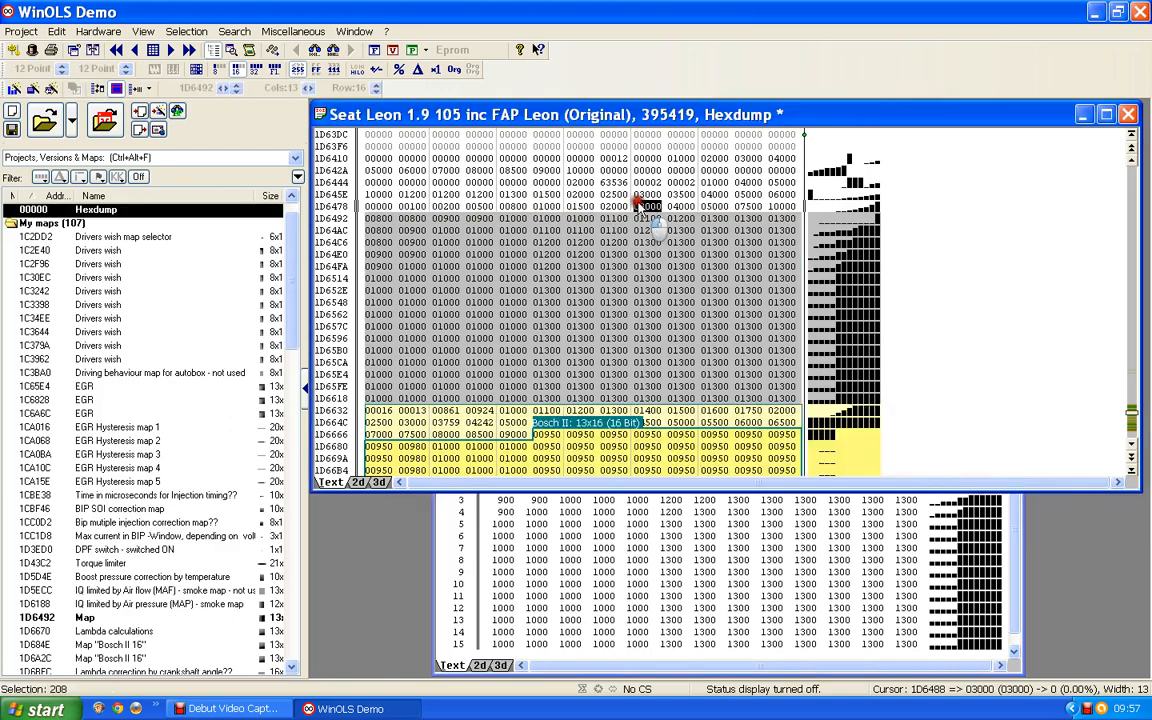
pyautogui.click(555, 206)
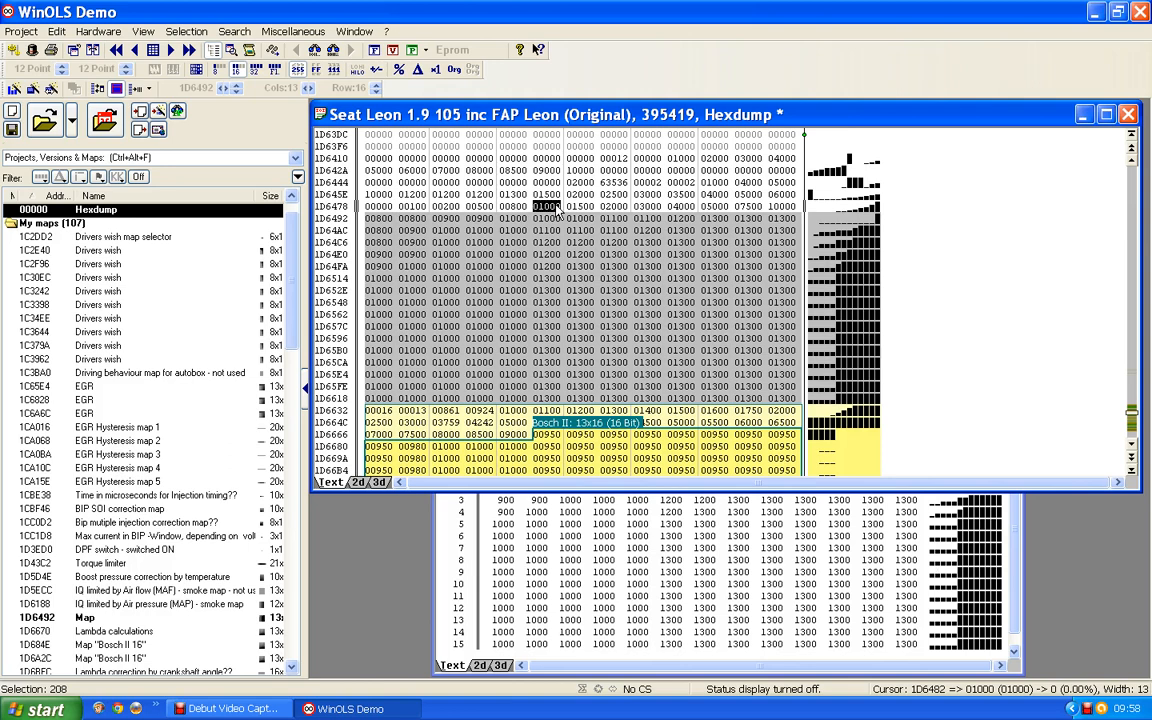
pyautogui.click(557, 209)
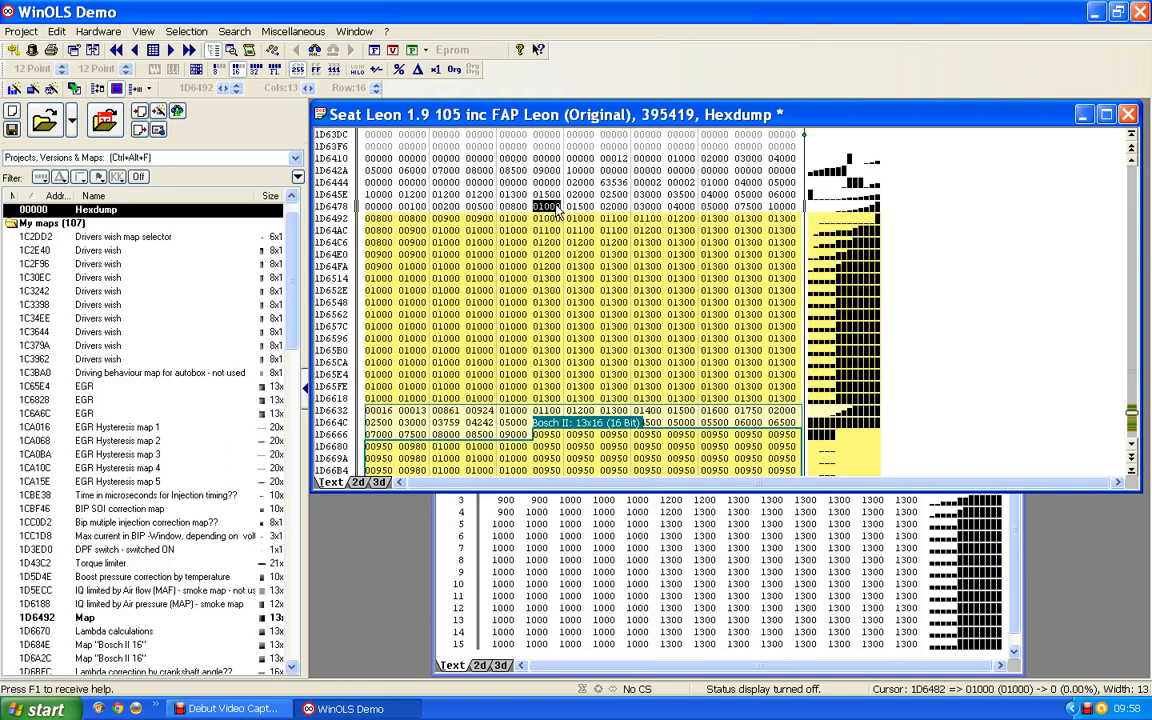
pyautogui.click(380, 209)
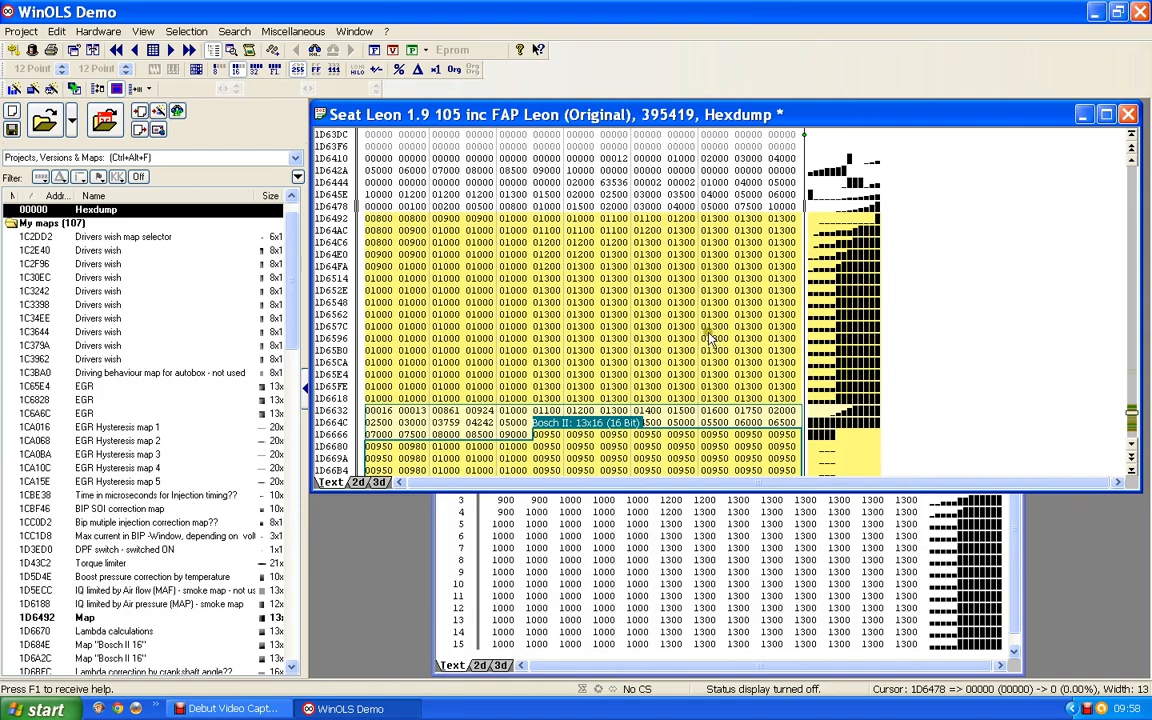
pyautogui.click(1018, 598)
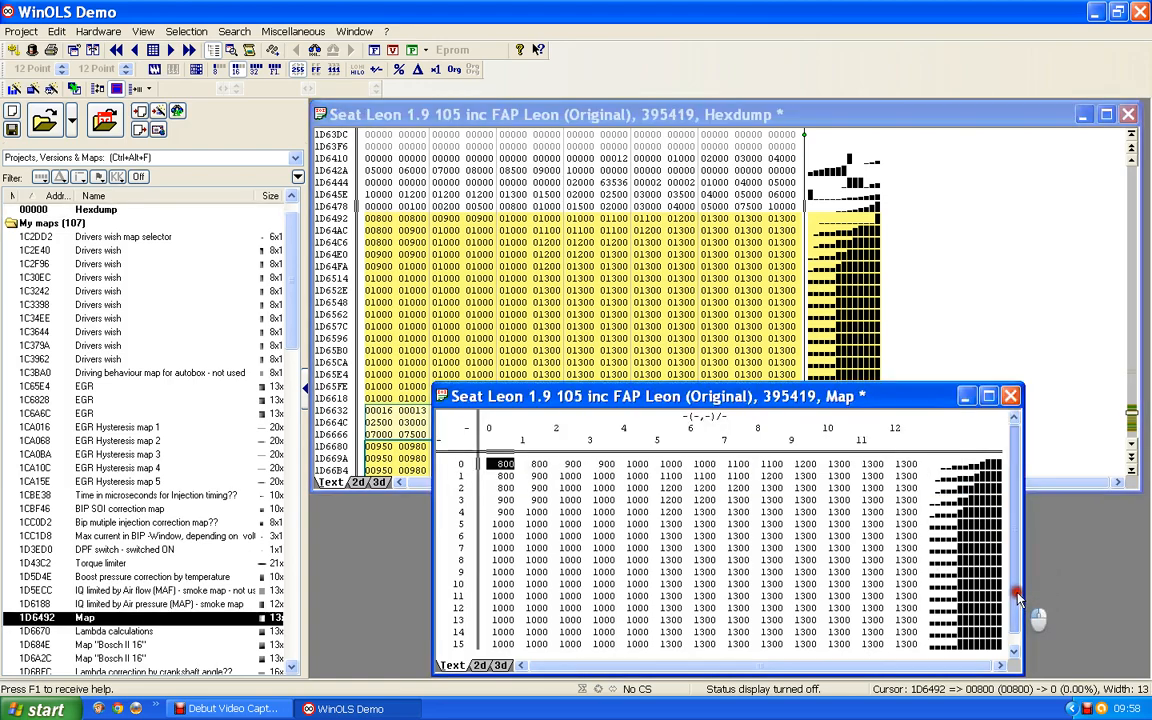
pyautogui.doubleClick(858, 432)
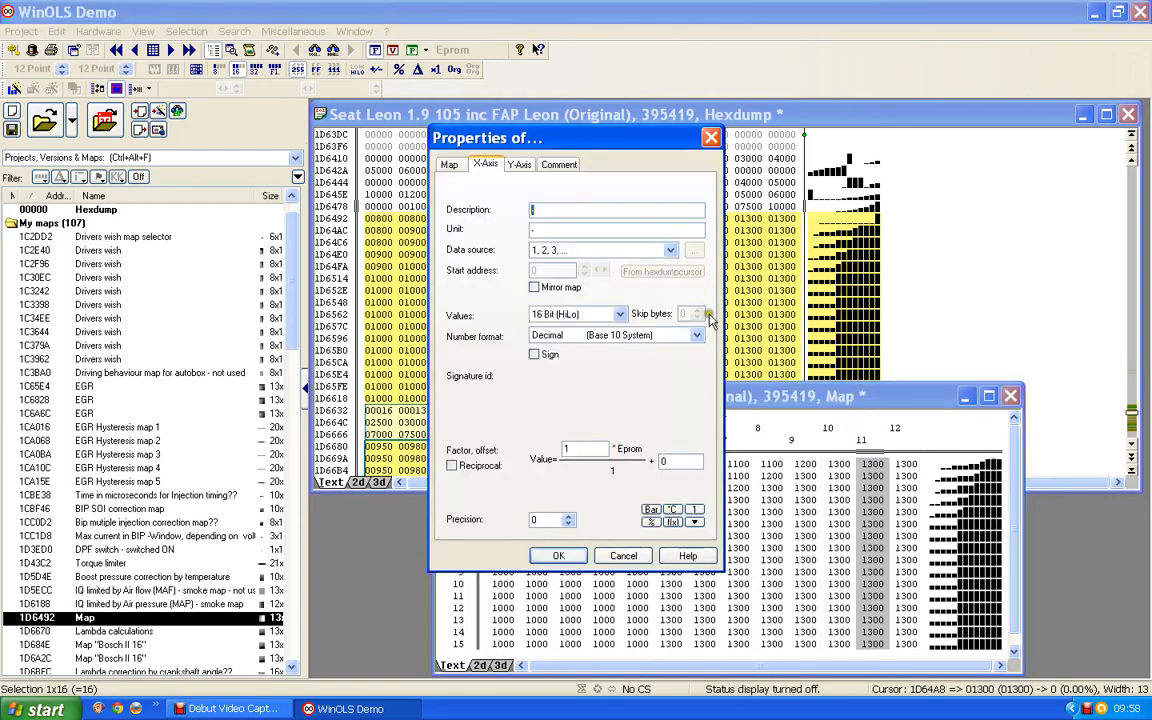
pyautogui.click(670, 251)
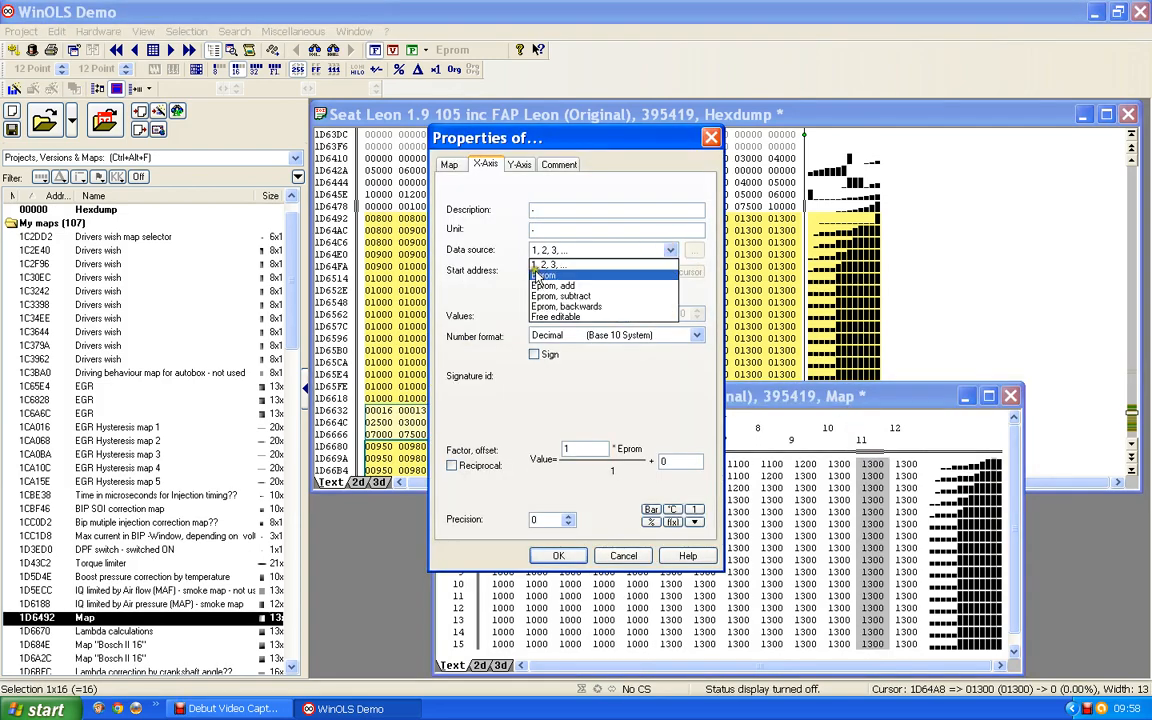
pyautogui.click(543, 276)
pyautogui.click(660, 272)
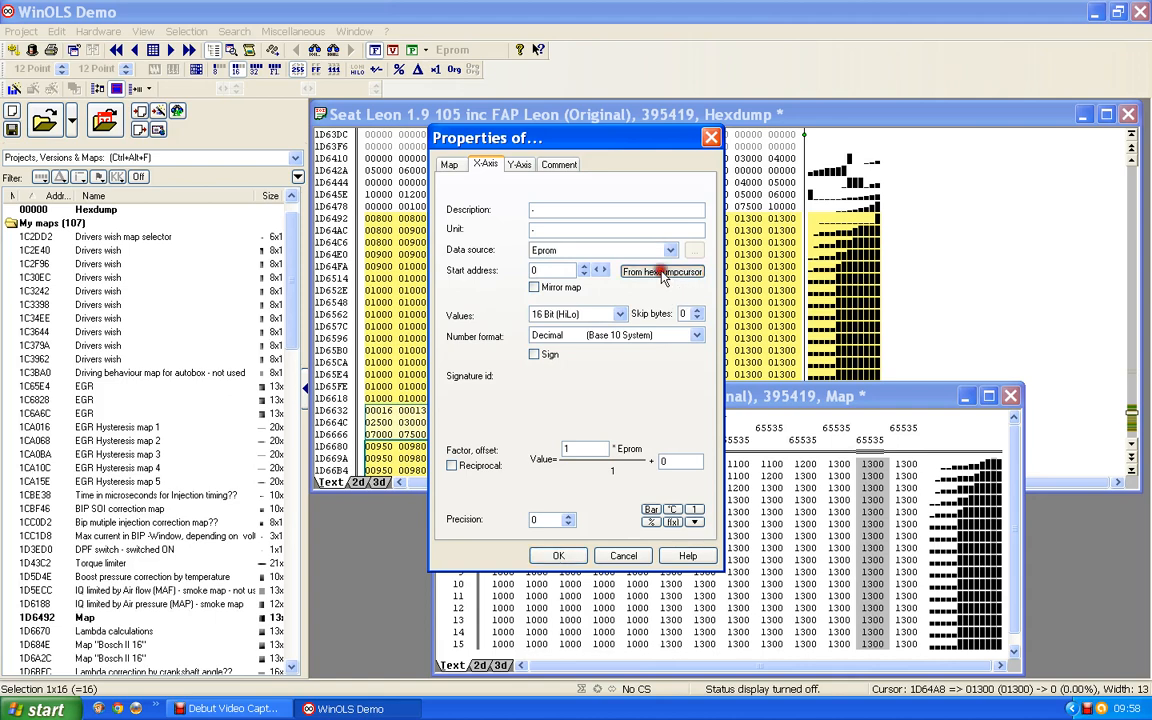
pyautogui.moveTo(573, 140); pyautogui.dragTo(1015, 170)
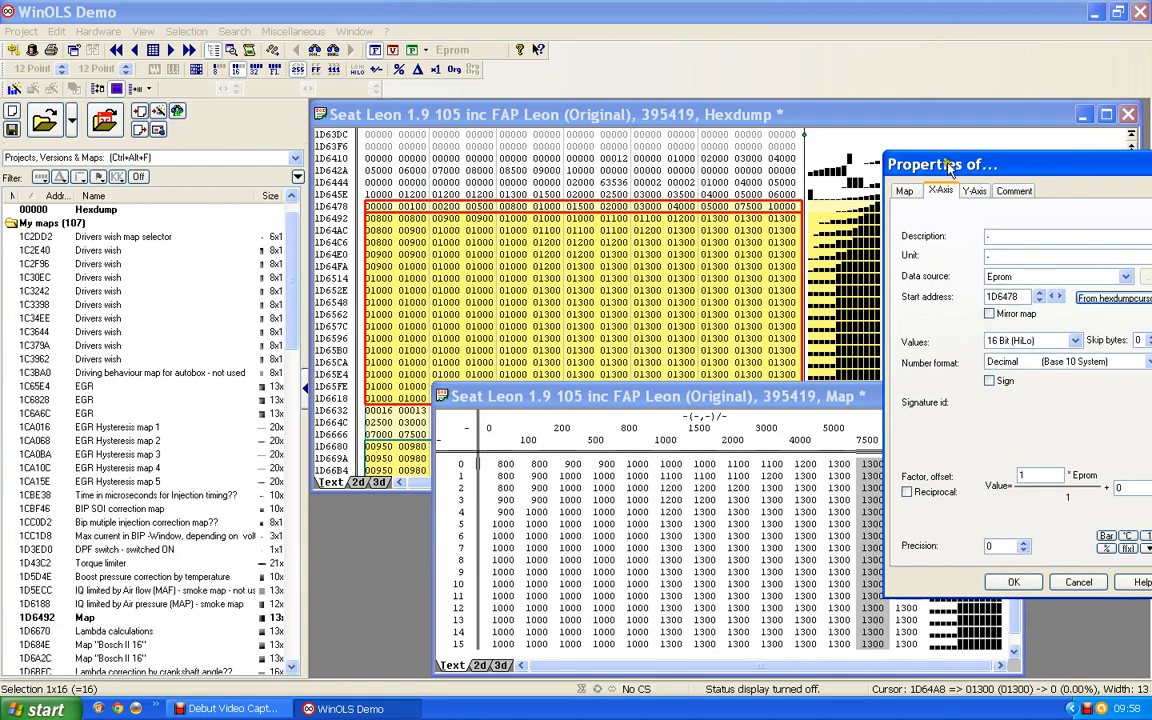
pyautogui.moveTo(932, 166); pyautogui.dragTo(662, 155)
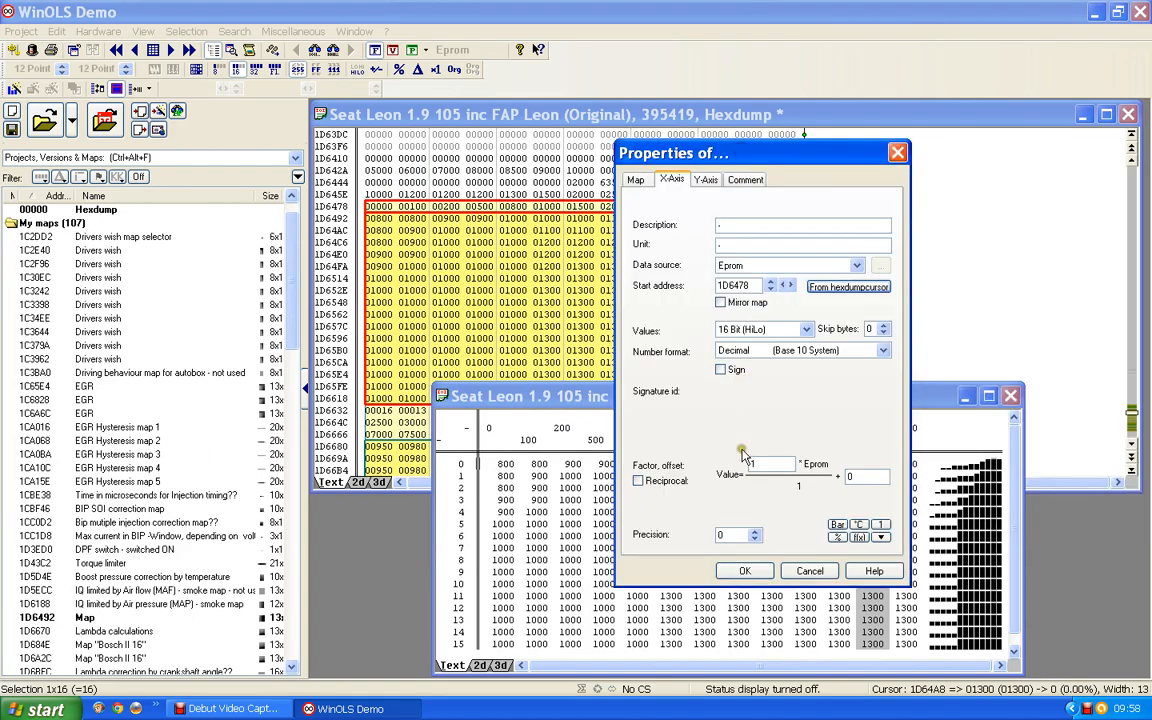
pyautogui.click(745, 571)
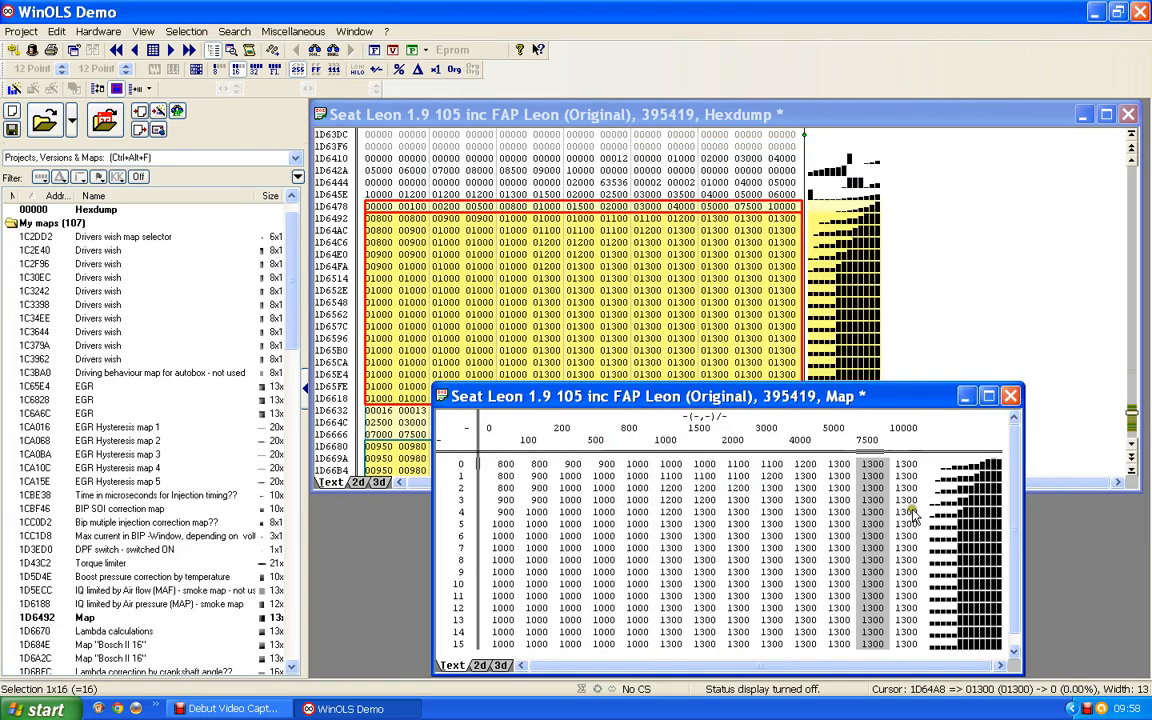
# Step: Place the hexdump cursor at 1D6458 and set the map's Y-axis data source to Eprom starting from that cursor address
pyautogui.click(836, 441)
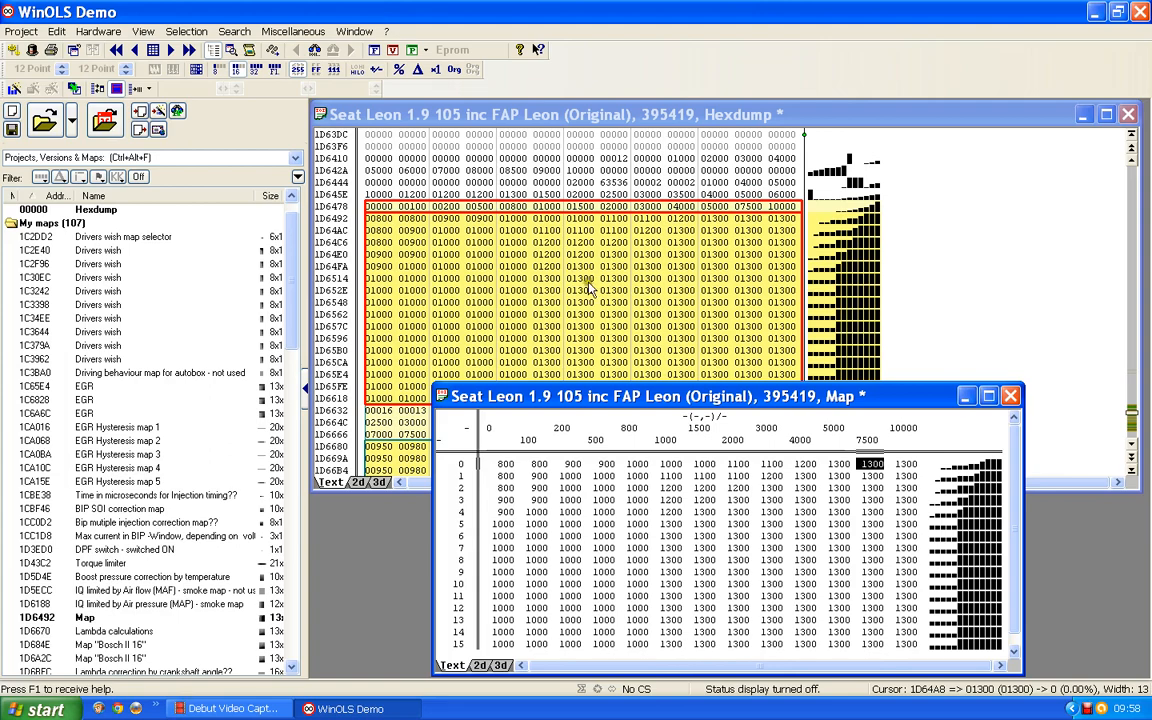
pyautogui.click(785, 195)
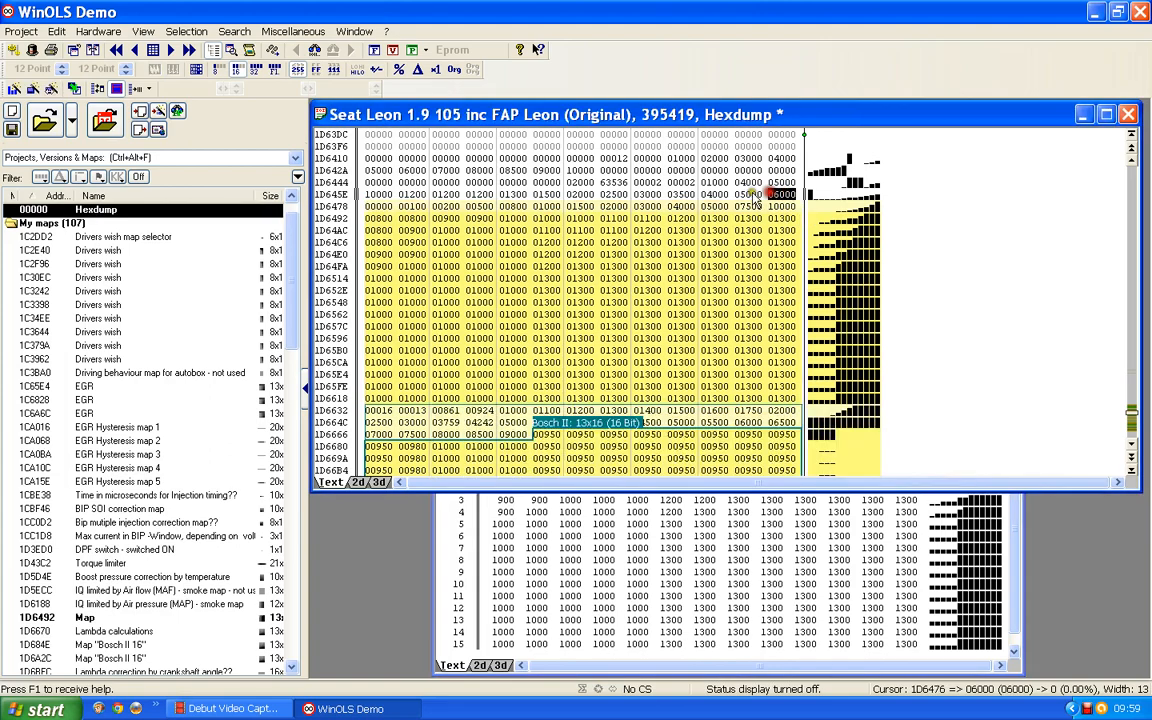
pyautogui.click(748, 195)
pyautogui.click(710, 195)
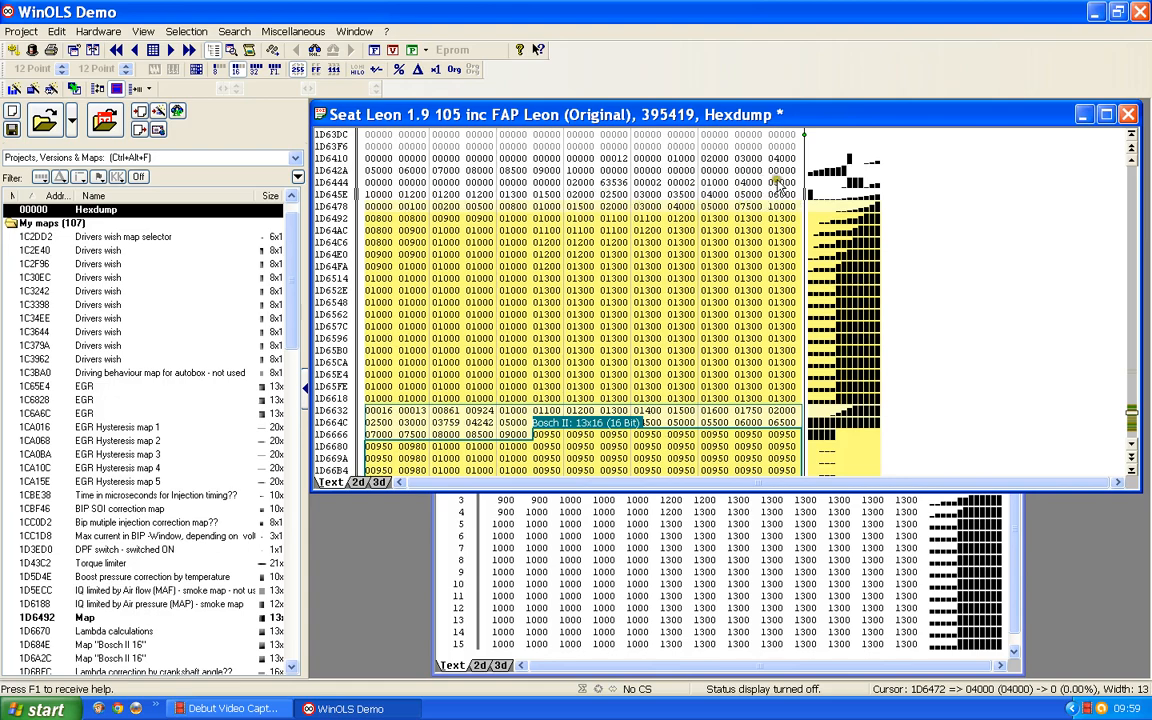
pyautogui.click(712, 182)
pyautogui.click(446, 540)
pyautogui.doubleClick(446, 540)
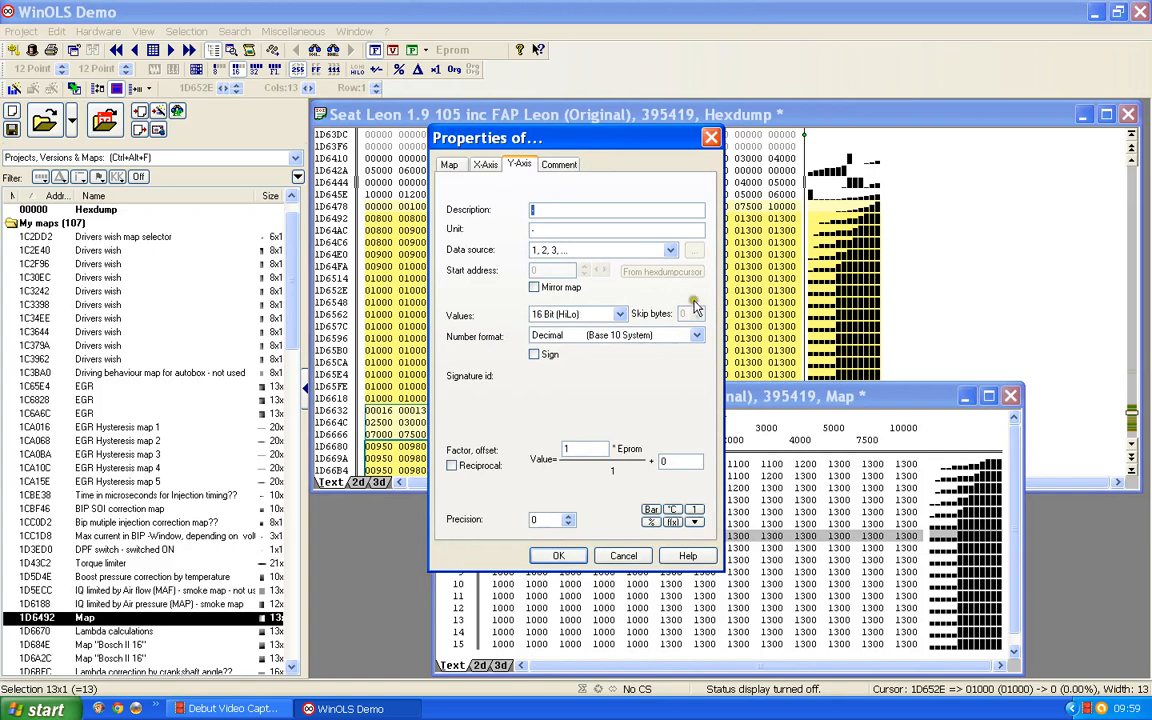
pyautogui.click(670, 250)
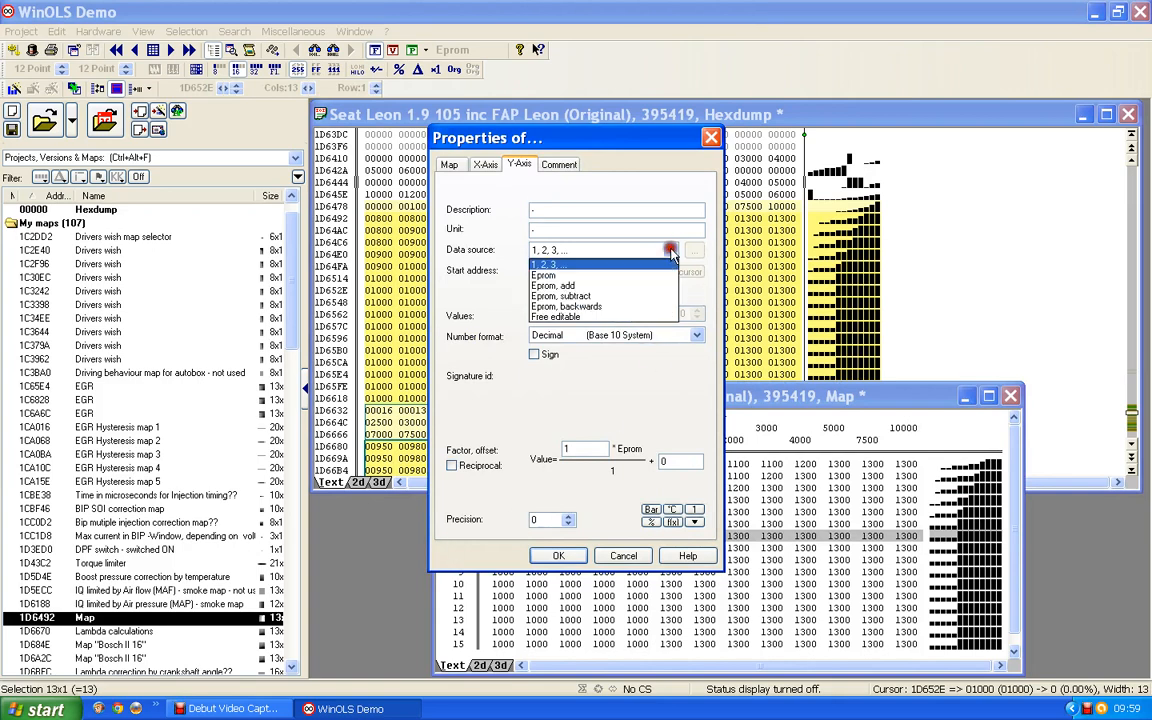
pyautogui.click(543, 276)
pyautogui.click(670, 273)
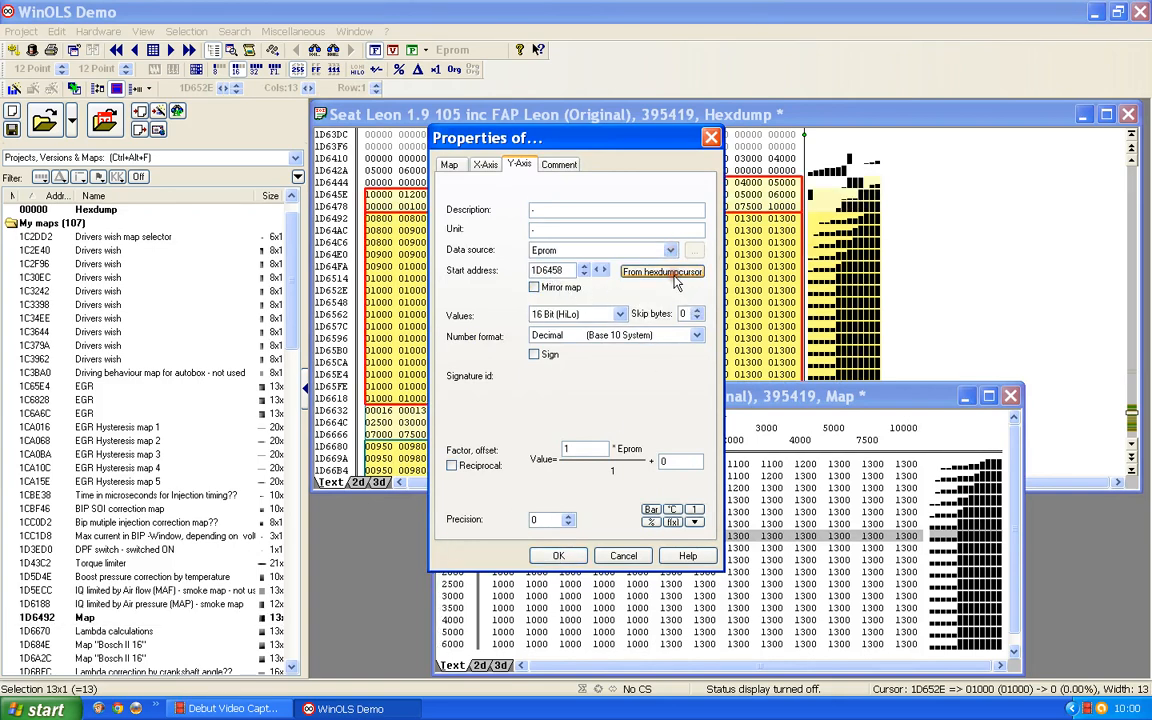
pyautogui.click(559, 555)
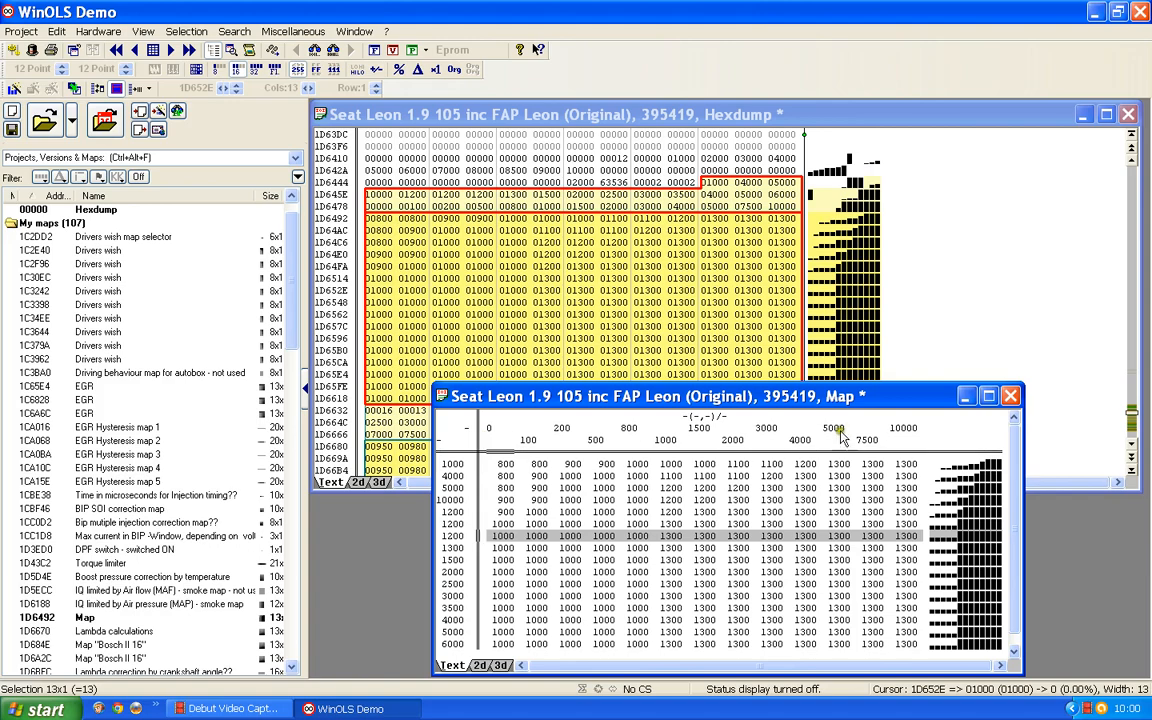
# Step: Describe the X-axis as Mass Air Flow and set its factor to 0.1
pyautogui.doubleClick(795, 432)
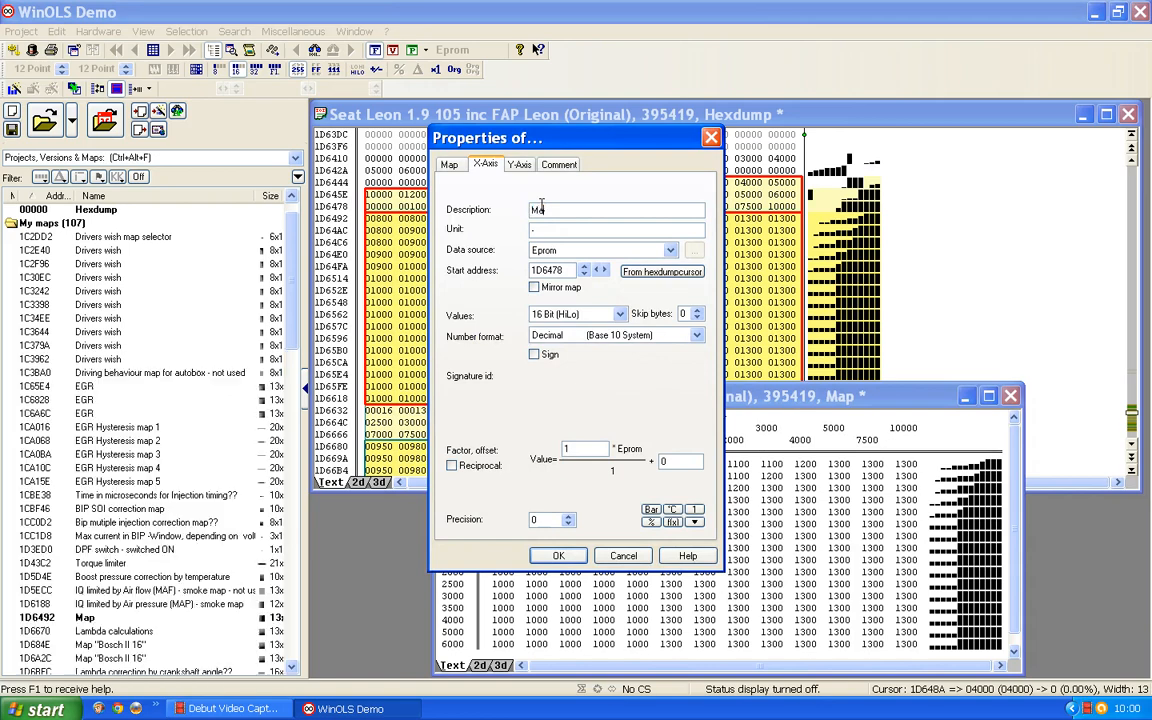
pyautogui.write('Mass Air Flow')
pyautogui.moveTo(573, 449); pyautogui.dragTo(519, 479)
pyautogui.write('0.1')
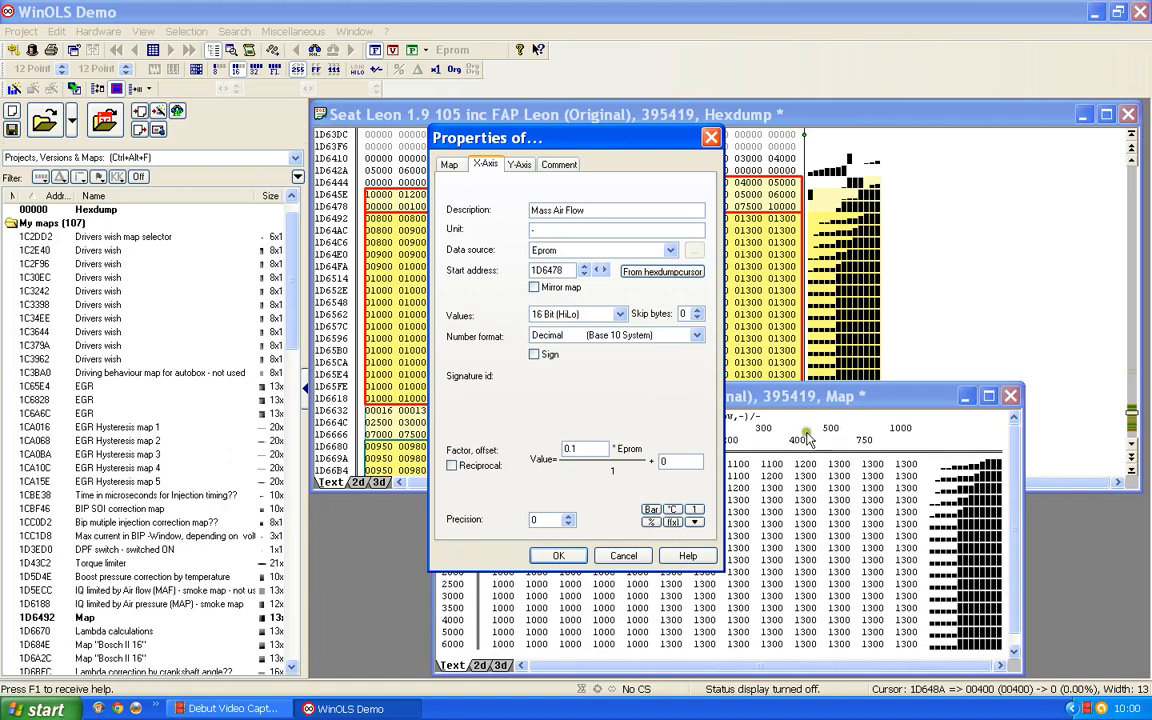
pyautogui.click(552, 555)
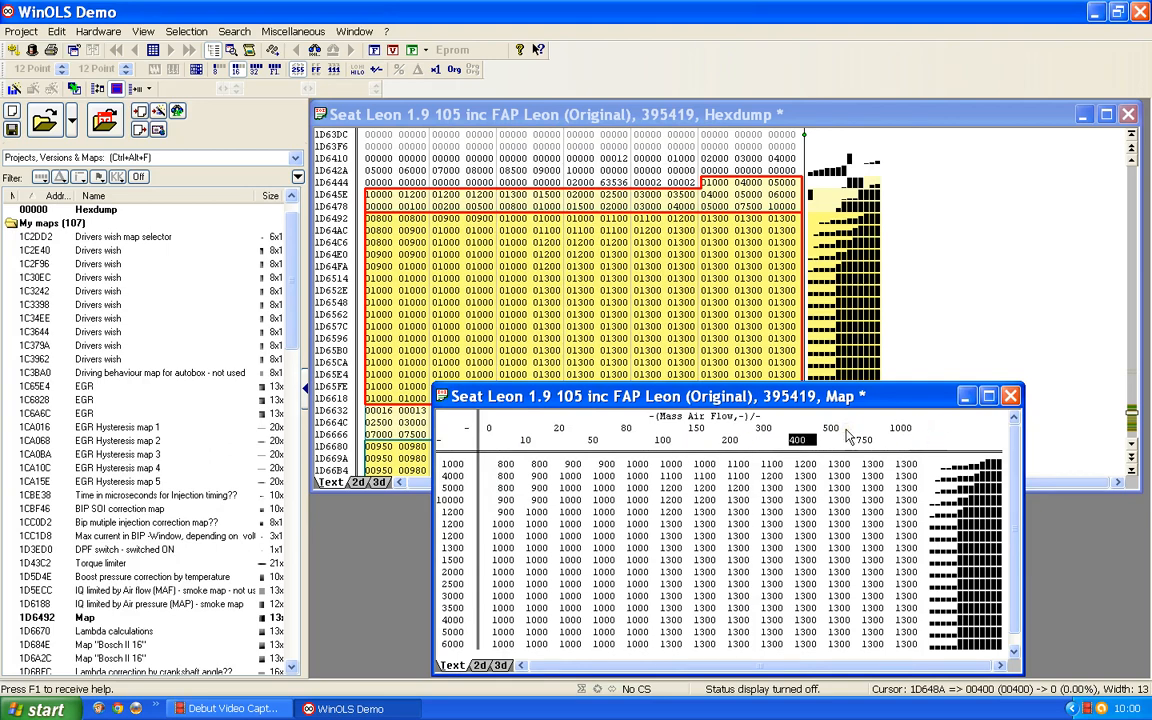
# Step: Rename the map to "Lambda calculation - not used"
pyautogui.doubleClick(631, 557)
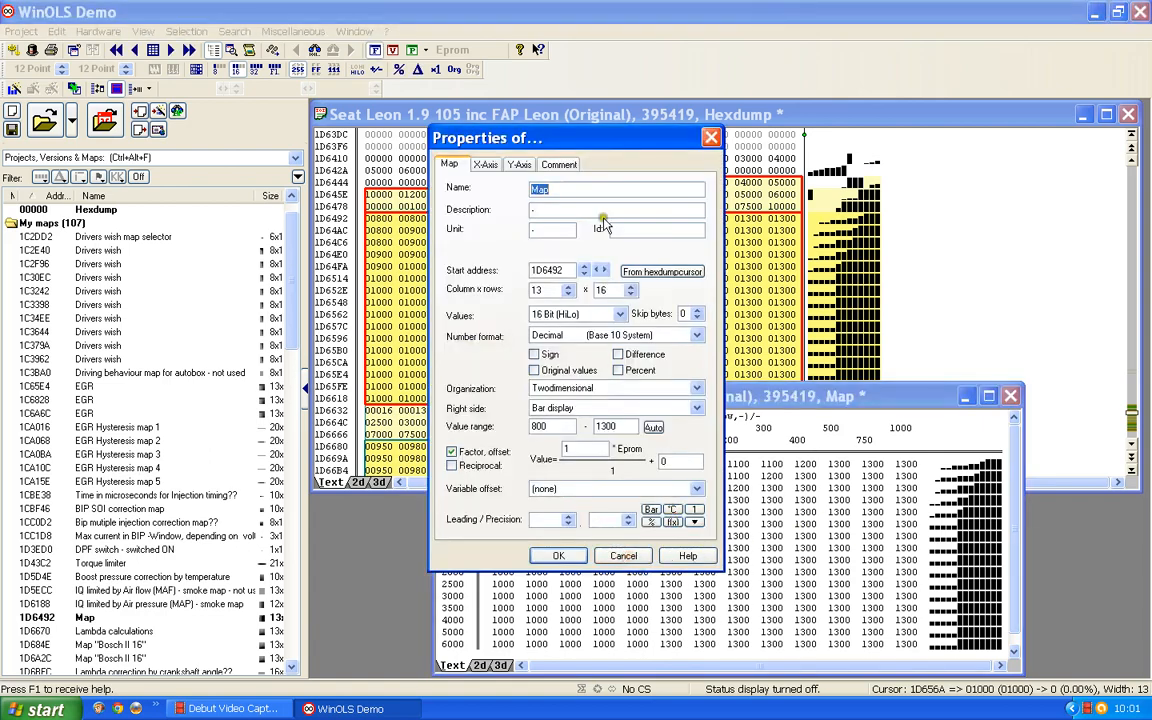
pyautogui.write('Lambda cal')
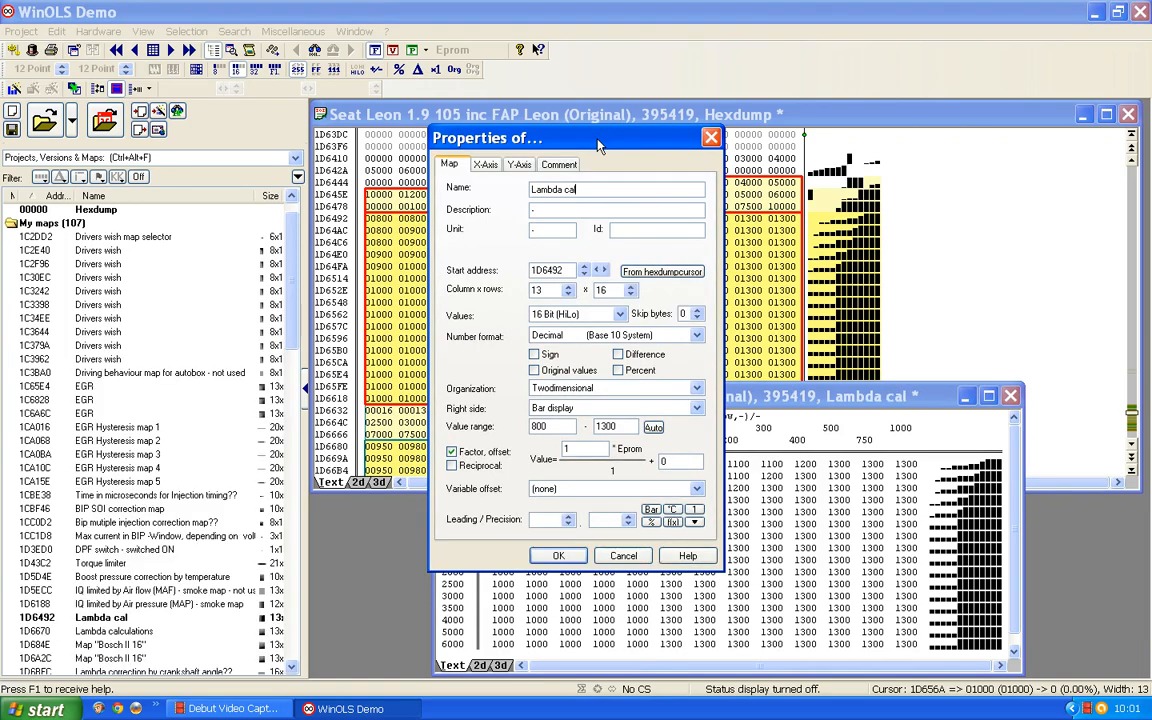
pyautogui.write('culation - not use')
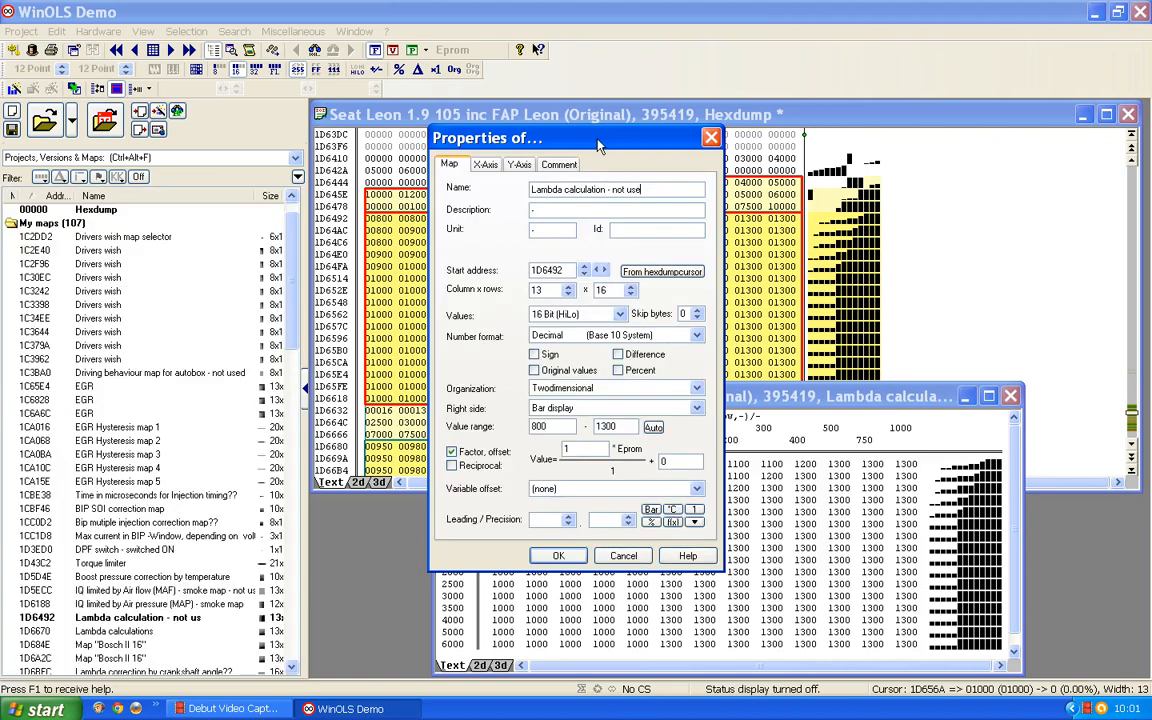
pyautogui.write('d')
# Step: Set the map's value factor to 0.001 and its precision to 3 decimal places, then confirm the properties
pyautogui.moveTo(577, 450); pyautogui.dragTo(526, 456)
pyautogui.write('0.001')
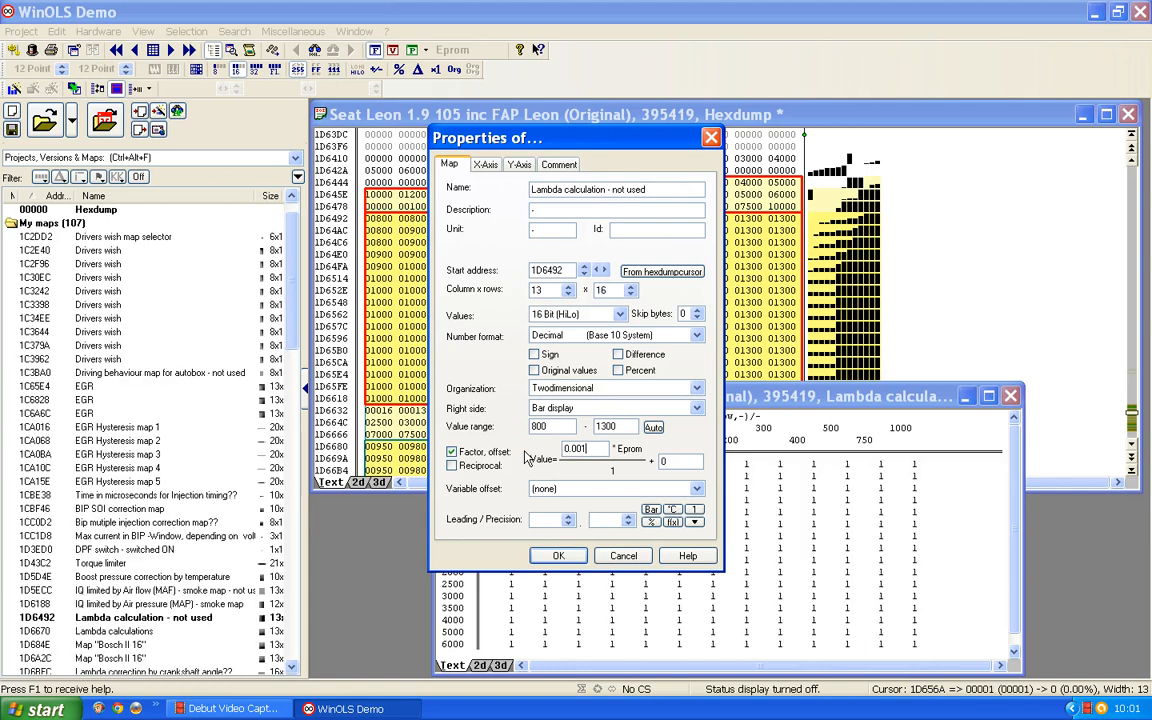
pyautogui.click(628, 517)
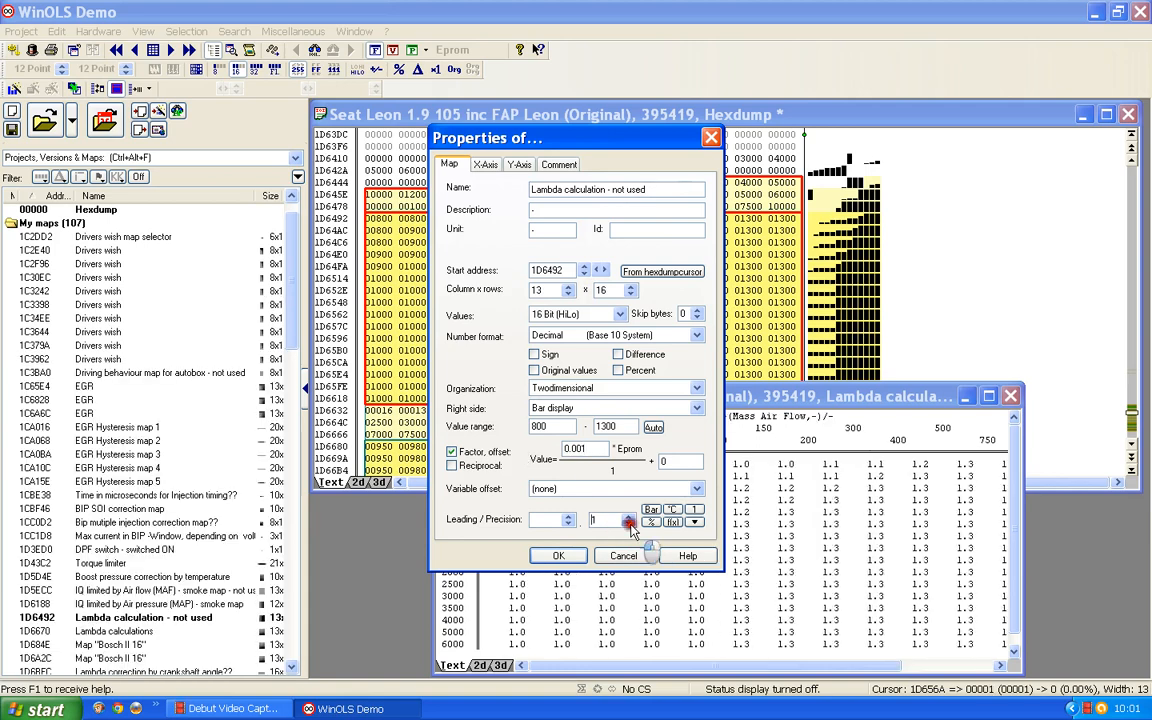
pyautogui.click(628, 519)
pyautogui.click(628, 519)
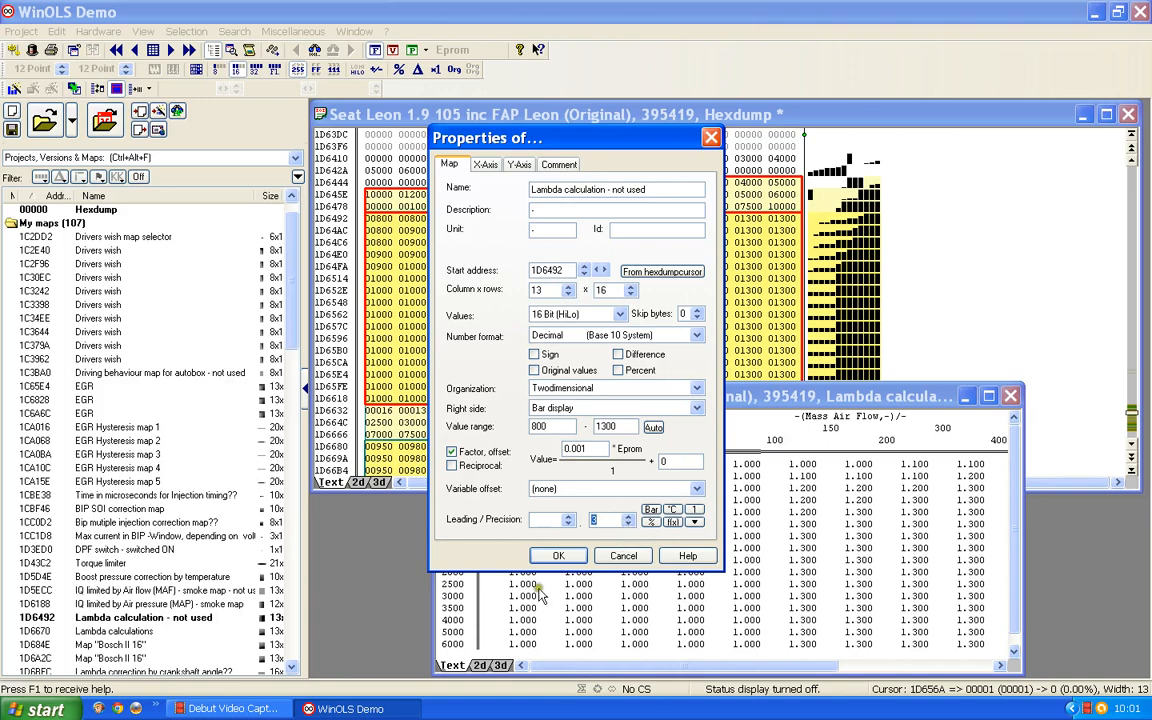
pyautogui.click(550, 555)
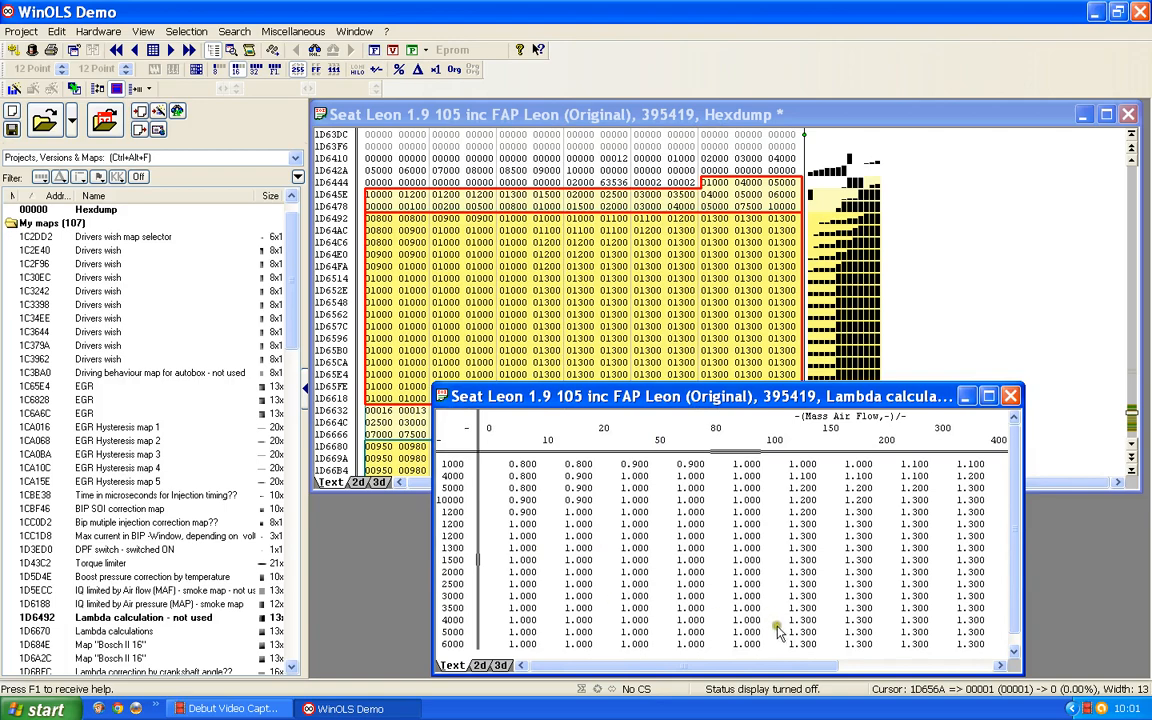
# Step: Widen the lambda map window to inspect the whole table, then close it
pyautogui.moveTo(709, 396); pyautogui.dragTo(660, 180)
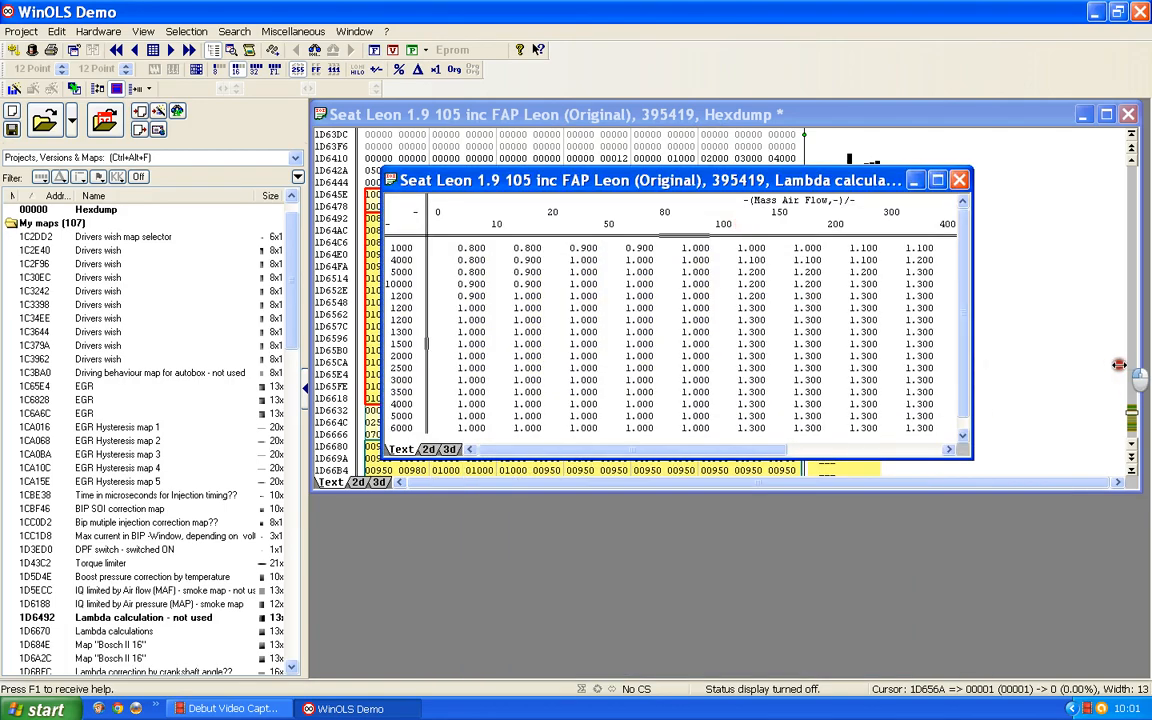
pyautogui.moveTo(972, 340); pyautogui.dragTo(1118, 340)
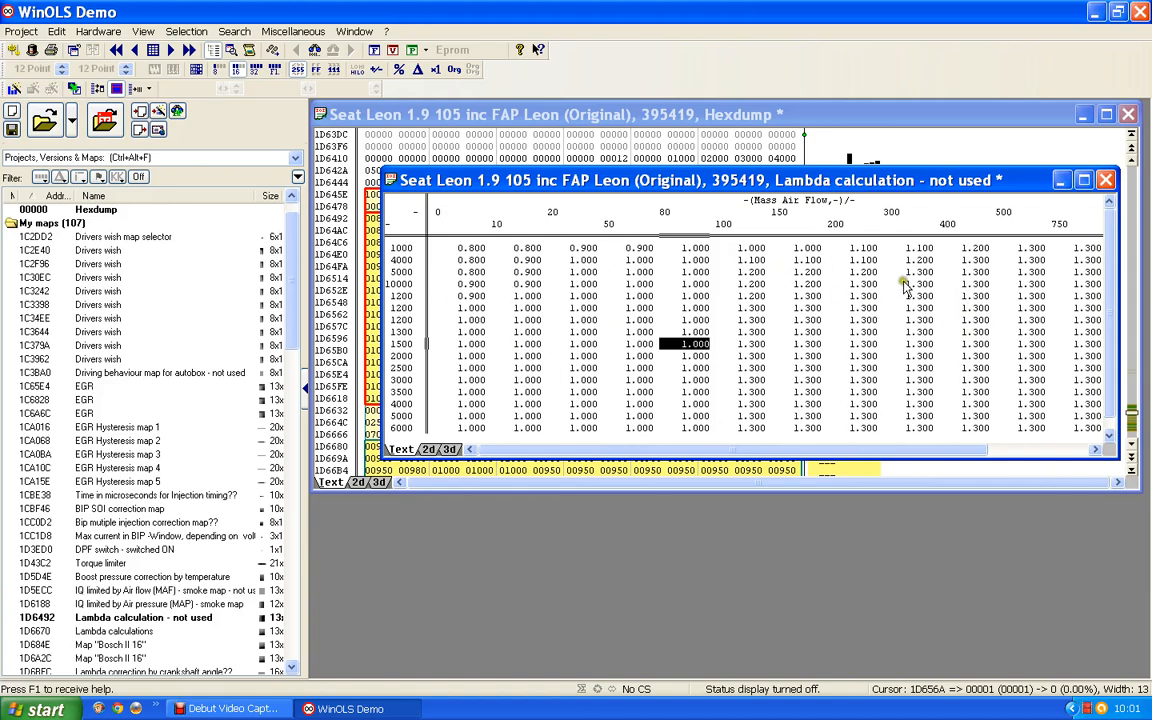
pyautogui.click(1105, 181)
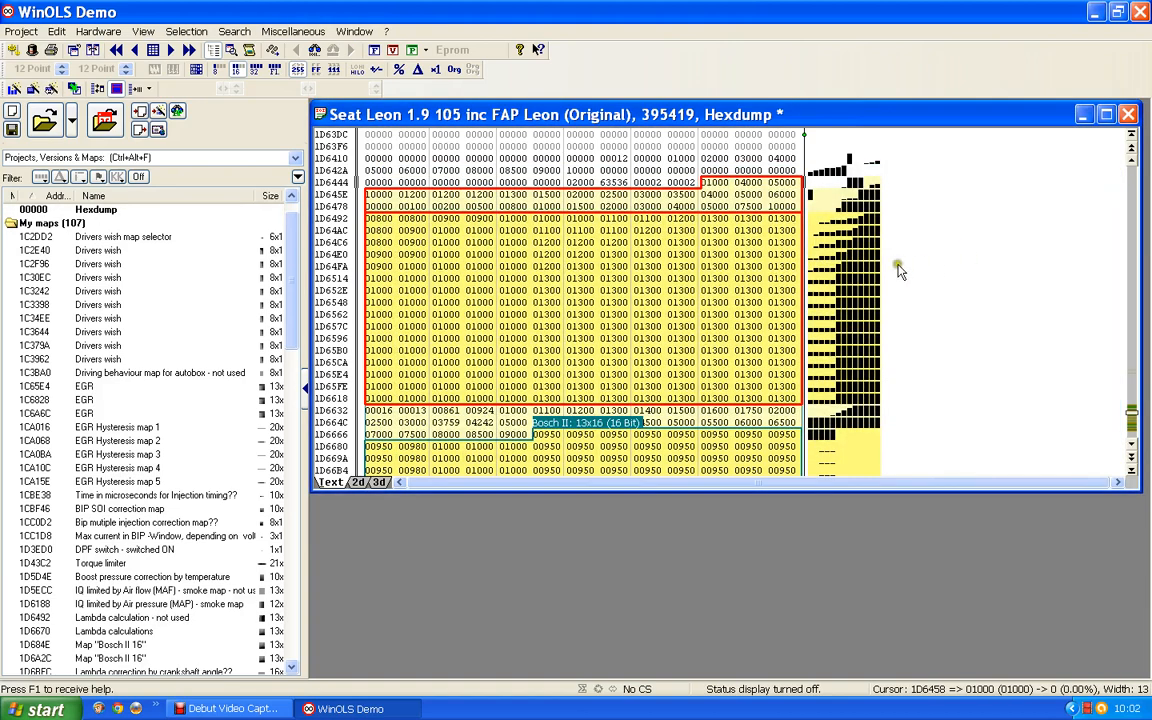
# Step: Inspect the hexdump values just before and inside the lambda map's axis data
pyautogui.click(649, 183)
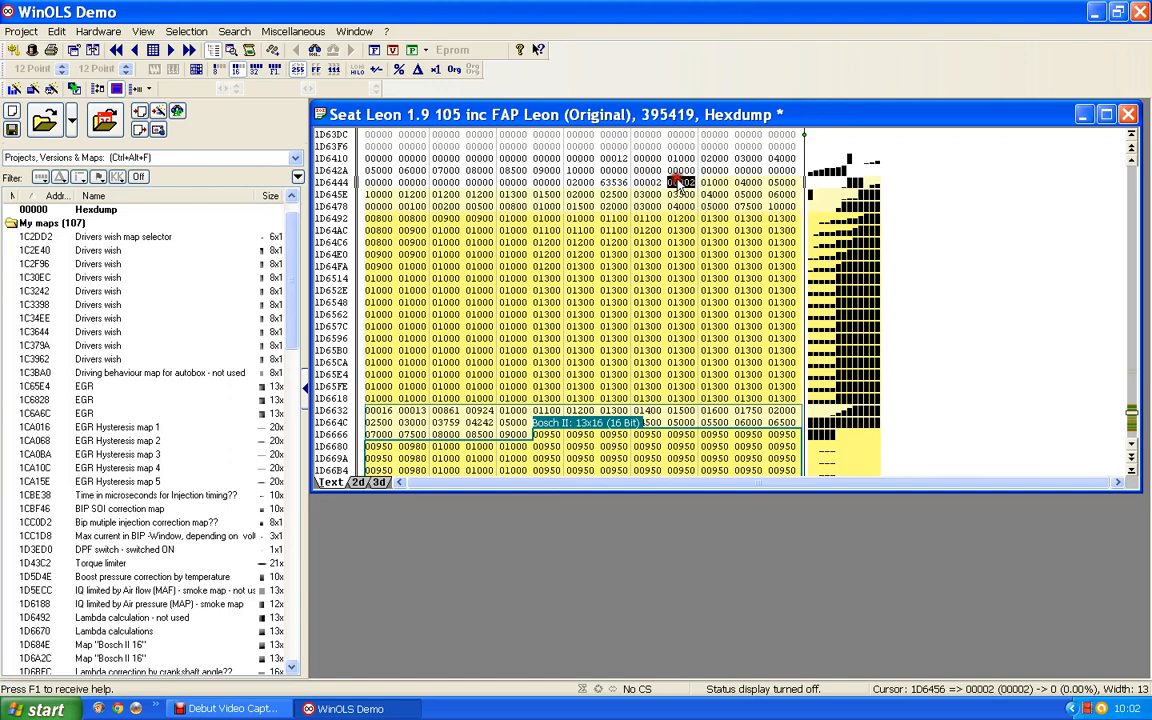
pyautogui.click(680, 184)
pyautogui.click(649, 181)
pyautogui.click(684, 185)
pyautogui.keyDown('shift'); pyautogui.click(600, 268); pyautogui.keyUp('shift')
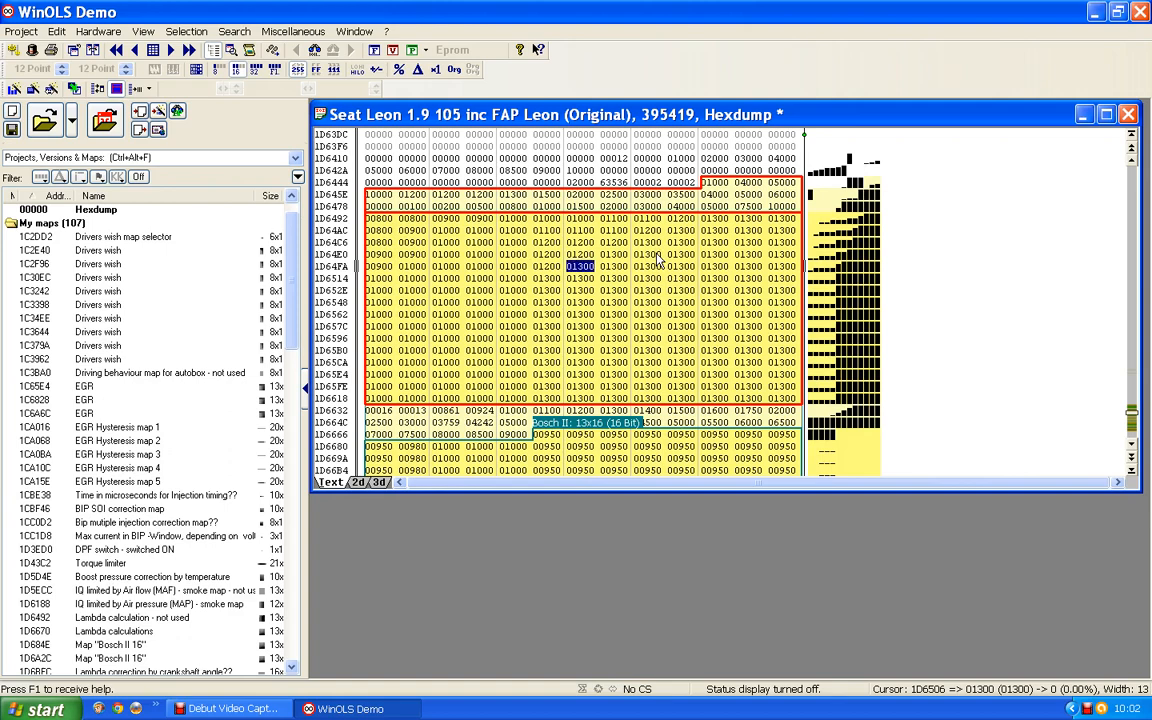
# Step: Switch the hexdump to the 2D view and examine the map curves following the lambda map
pyautogui.click(357, 482)
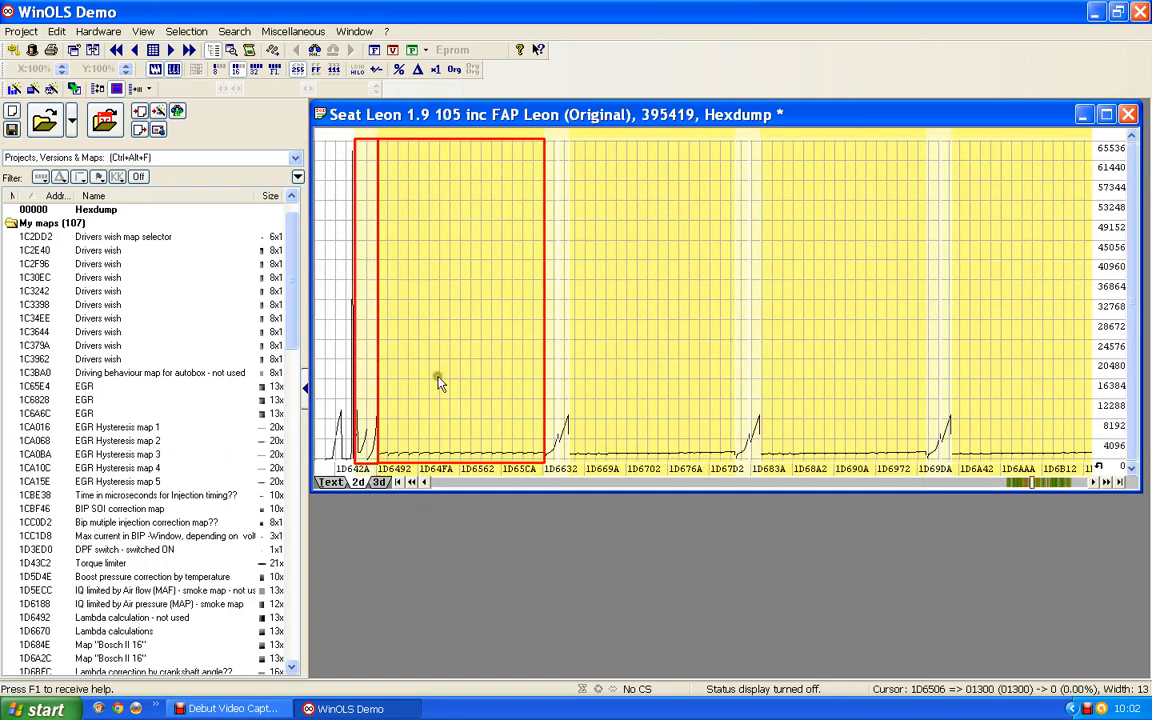
pyautogui.click(750, 280)
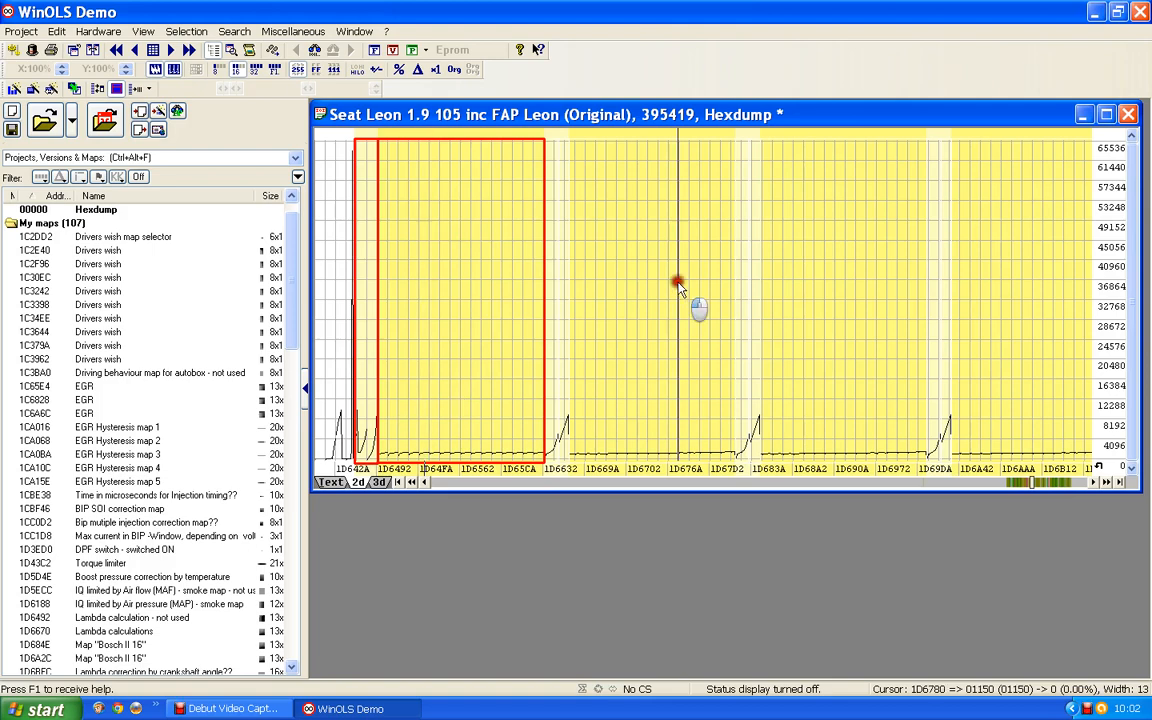
pyautogui.click(830, 290)
pyautogui.click(1008, 303)
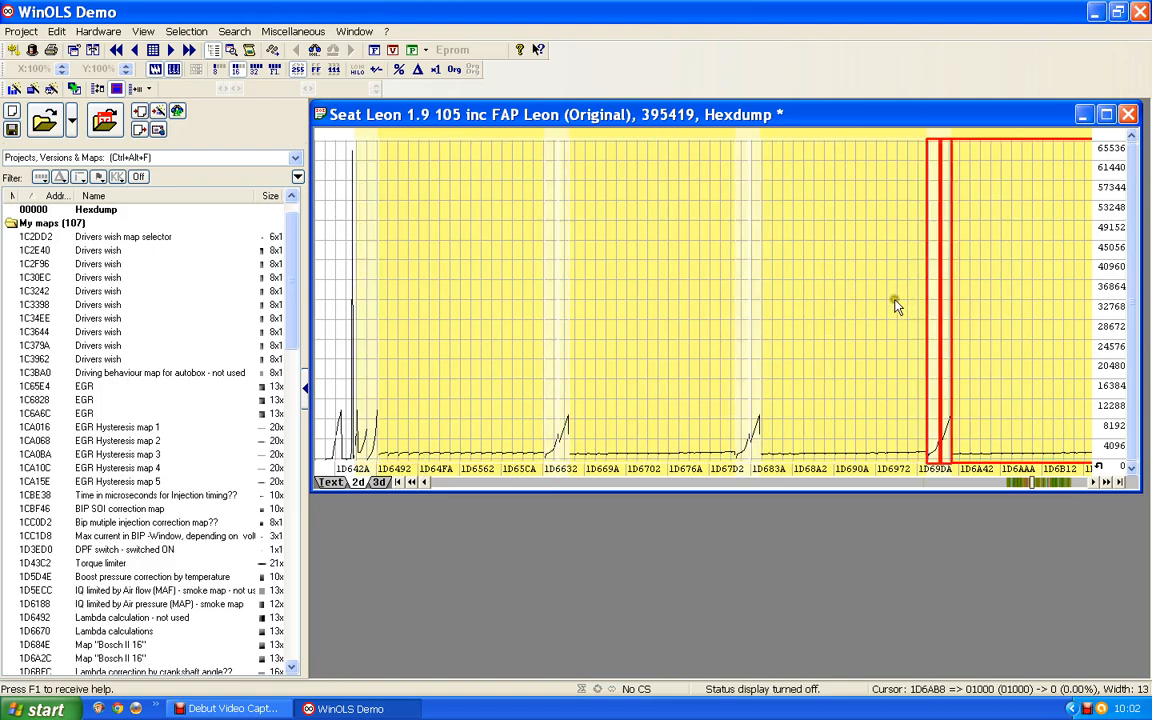
pyautogui.click(843, 306)
pyautogui.click(622, 305)
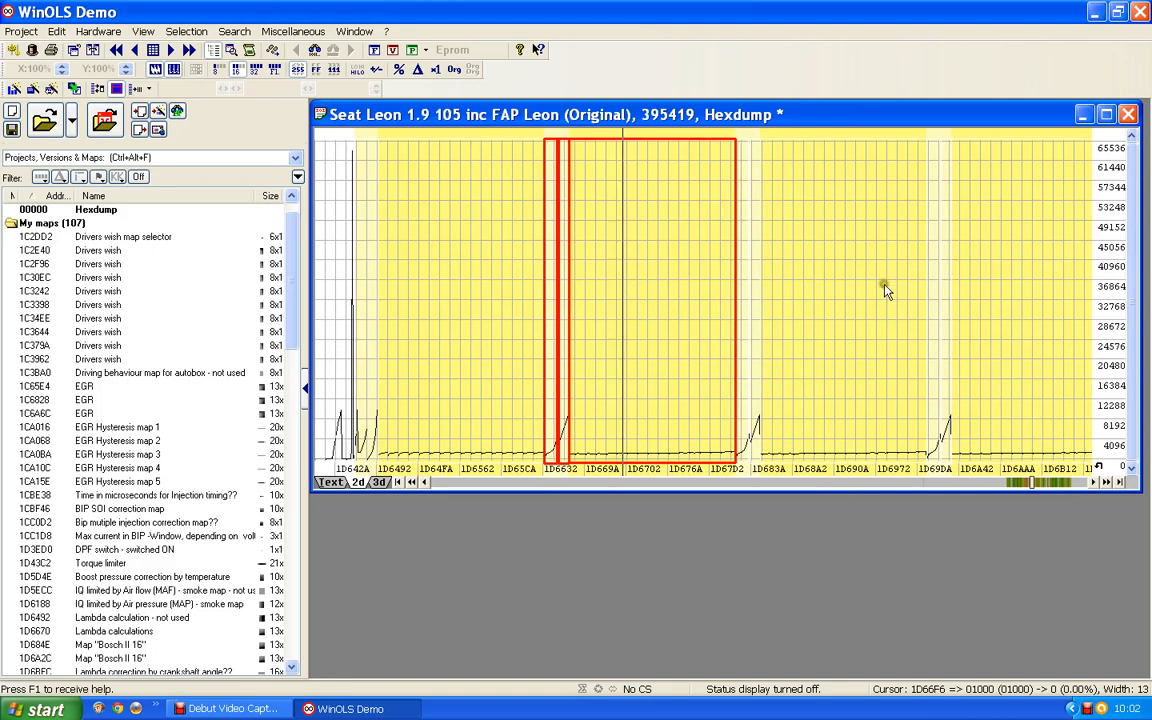
pyautogui.click(655, 280)
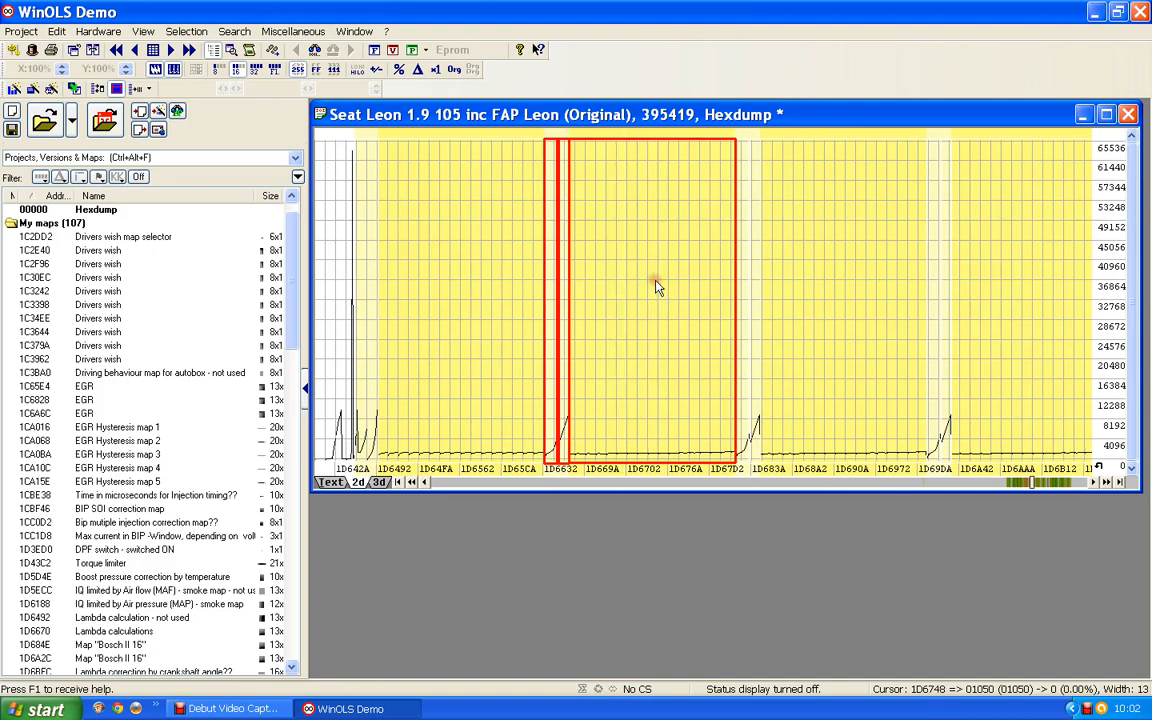